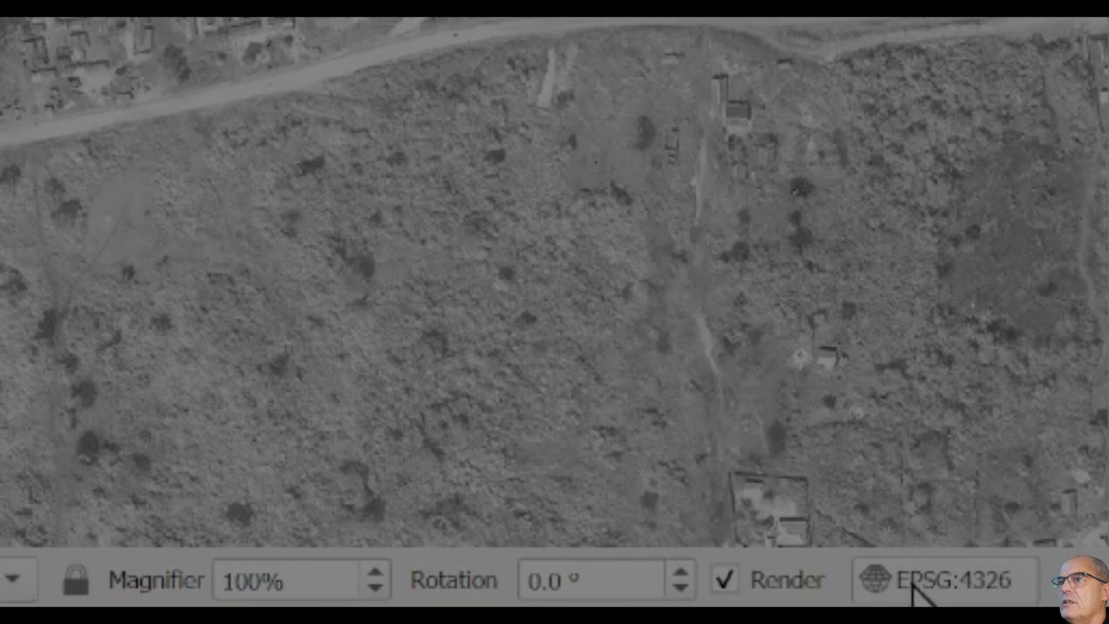
Review the properties of the project's coordinate reference system, WGS 84, including its geographic units.
click(869, 584)
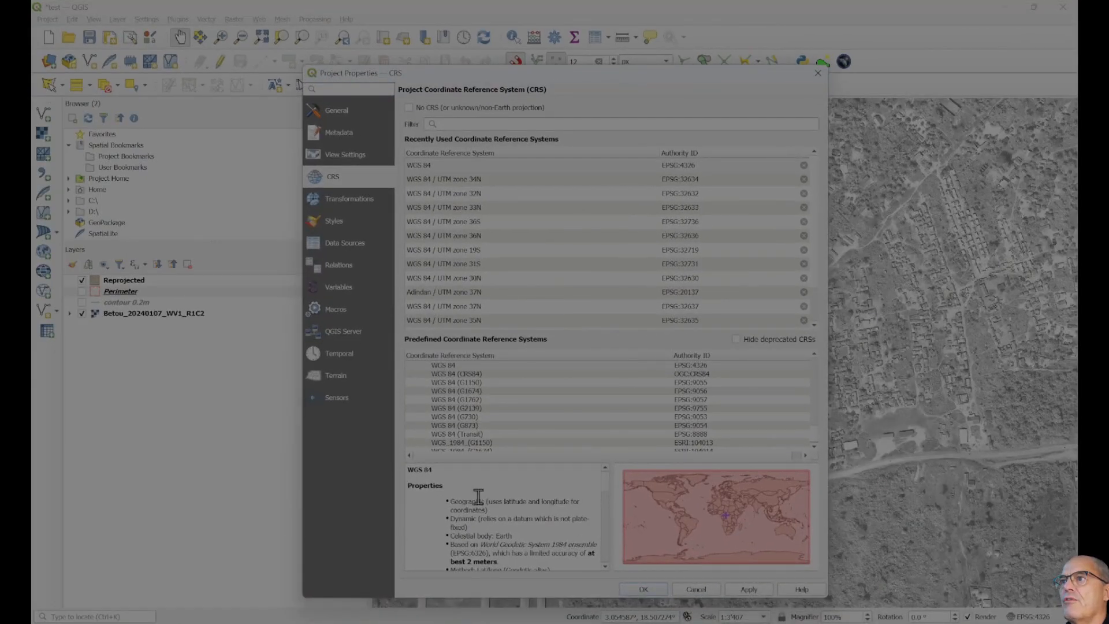
drag(442, 495, 536, 507)
scroll(537, 508, down, 1)
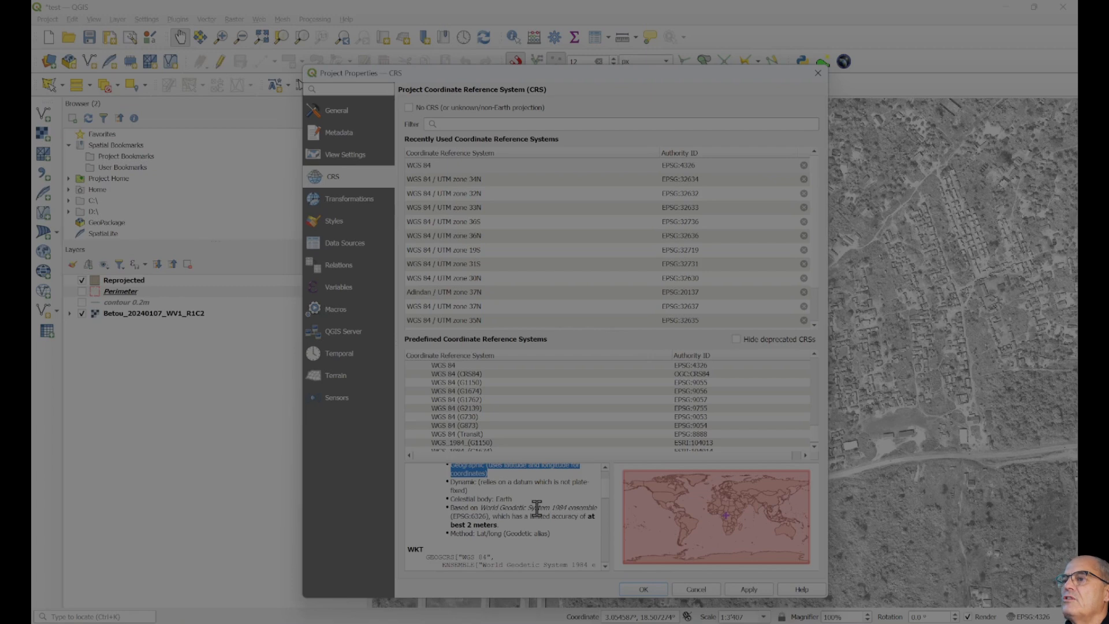
scroll(597, 434, up, 3)
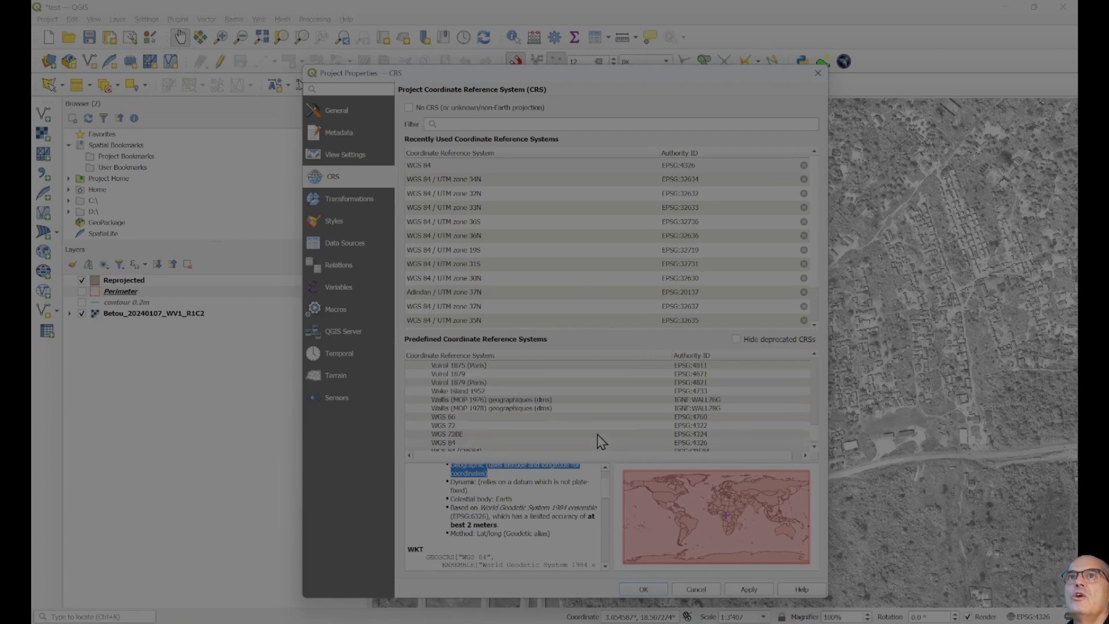
click(818, 74)
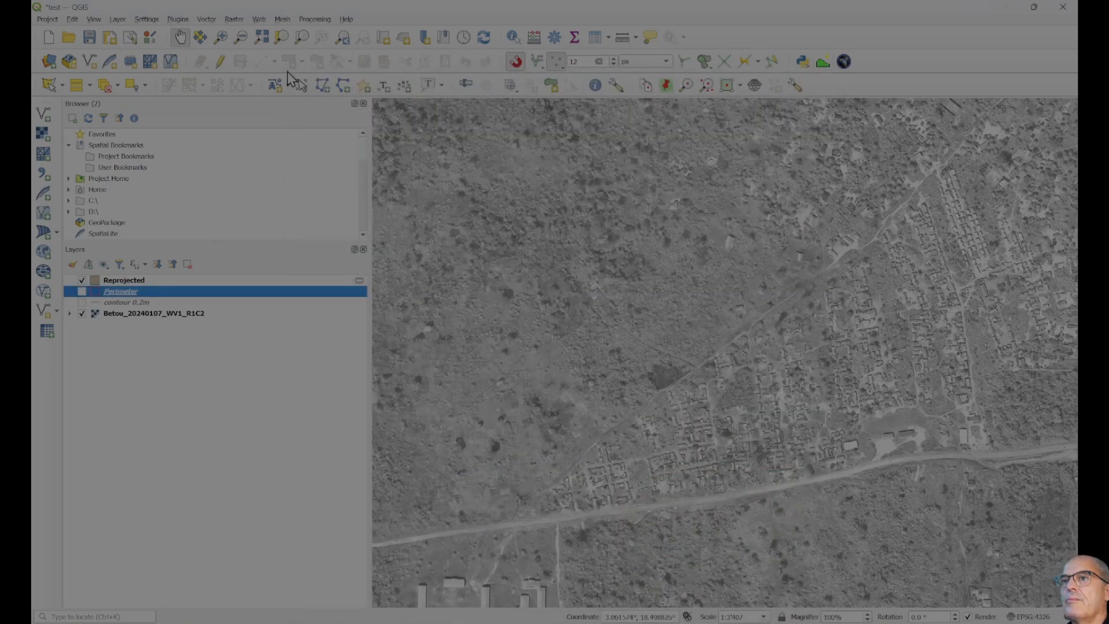
Search the installed plugins for "lat" and check that Lat Lon Tools is installed and enabled.
click(178, 19)
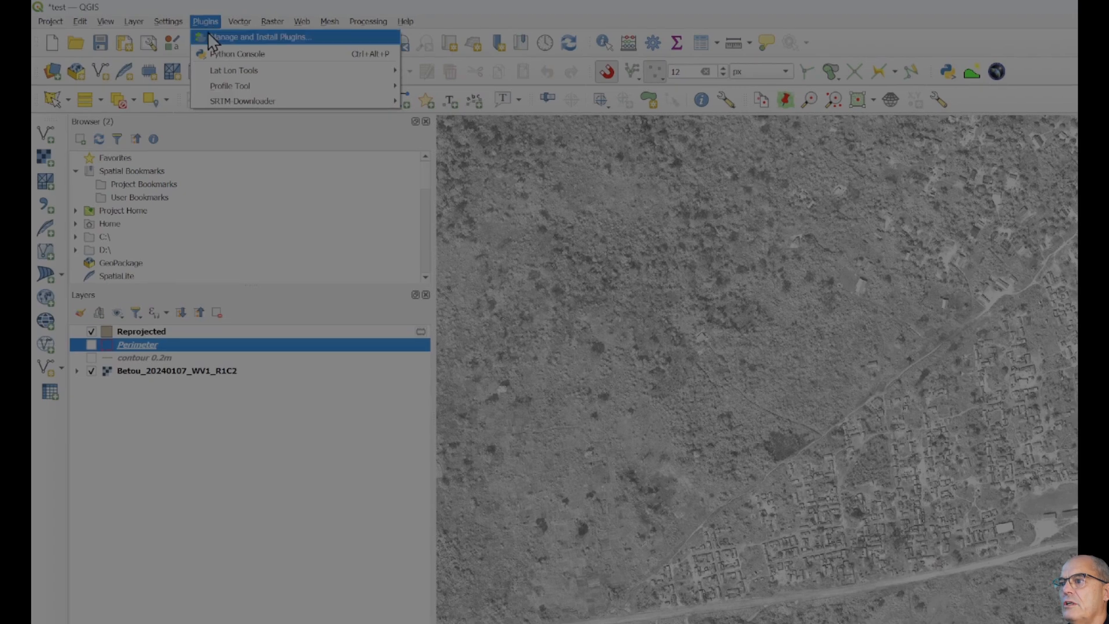
click(209, 35)
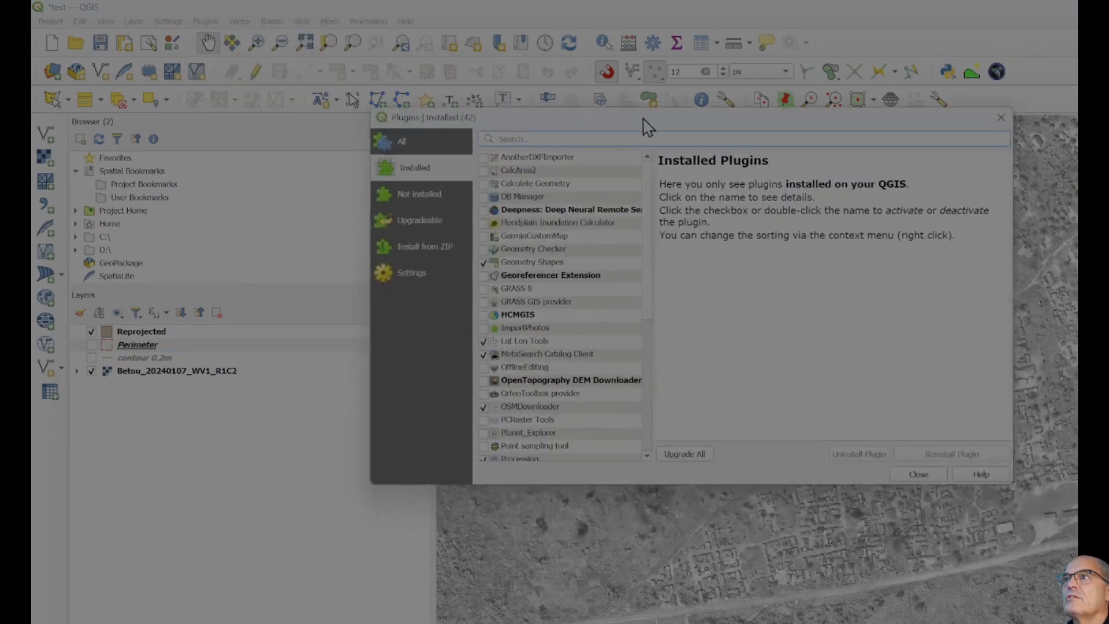
drag(642, 118, 638, 114)
click(646, 131)
text(lat)
click(519, 192)
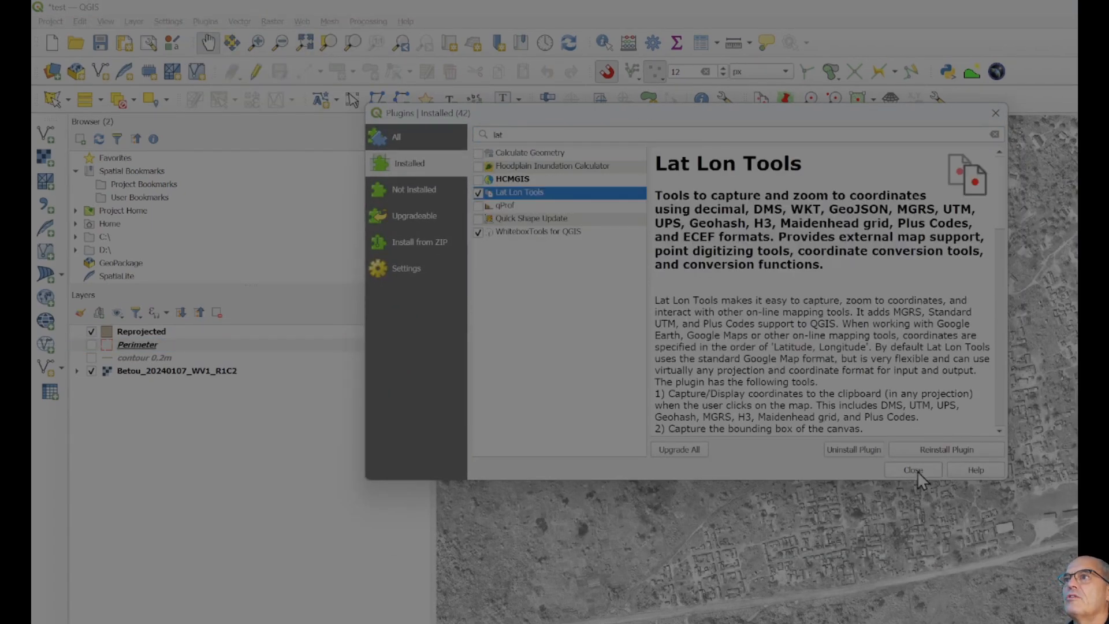
click(917, 470)
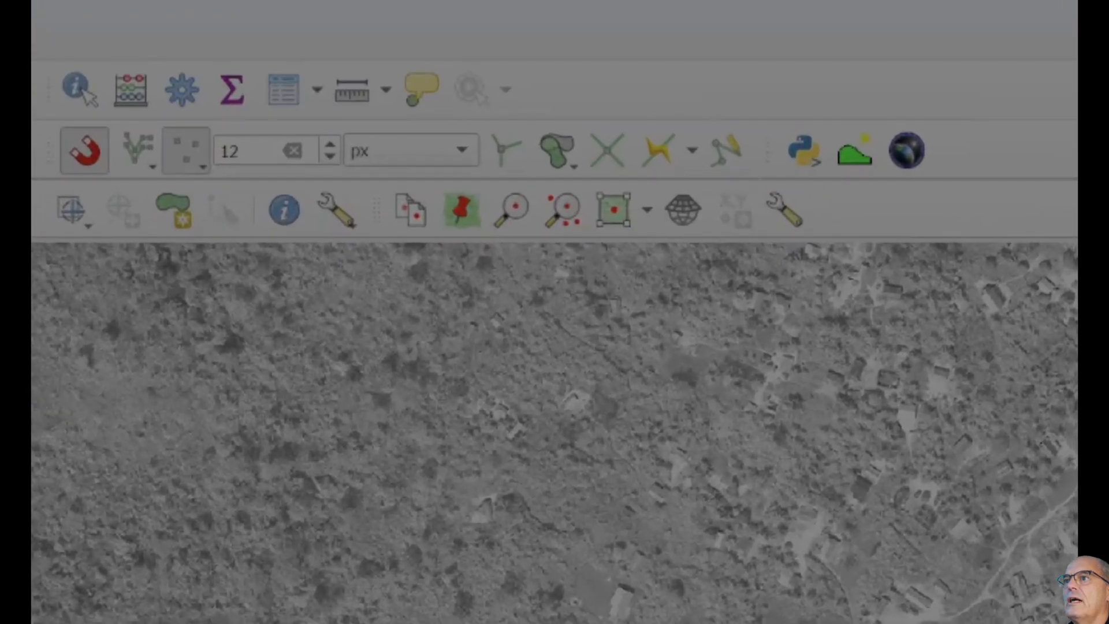
Make the Perimeter layer visible and capture a map point inside it with Coordinate Conversion to read its Standard UTM zone.
click(693, 213)
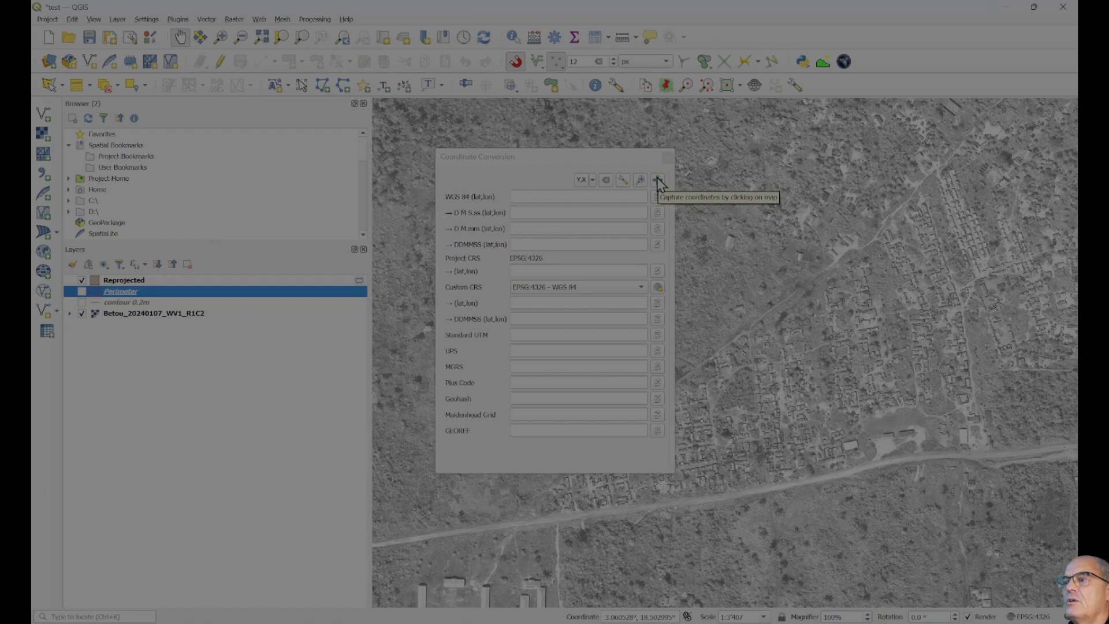
click(658, 181)
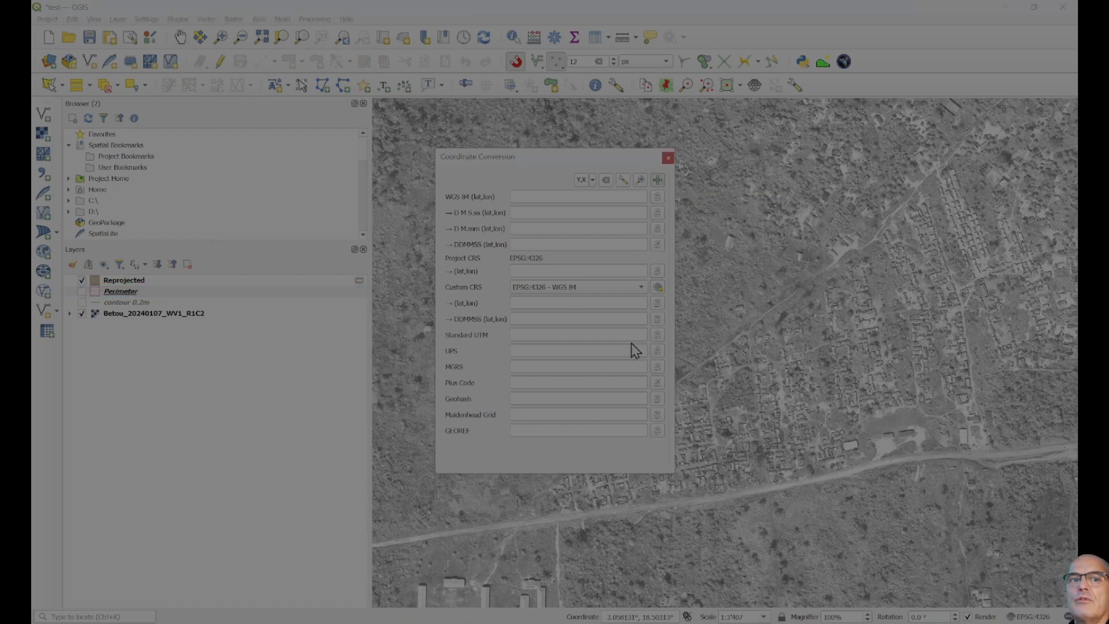
click(81, 292)
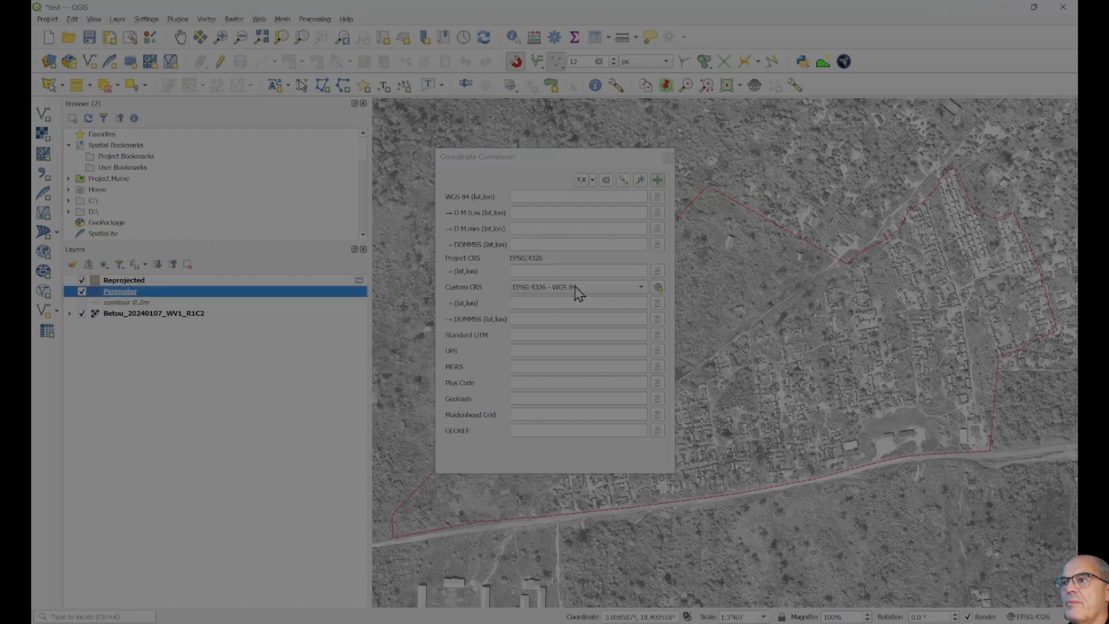
click(791, 359)
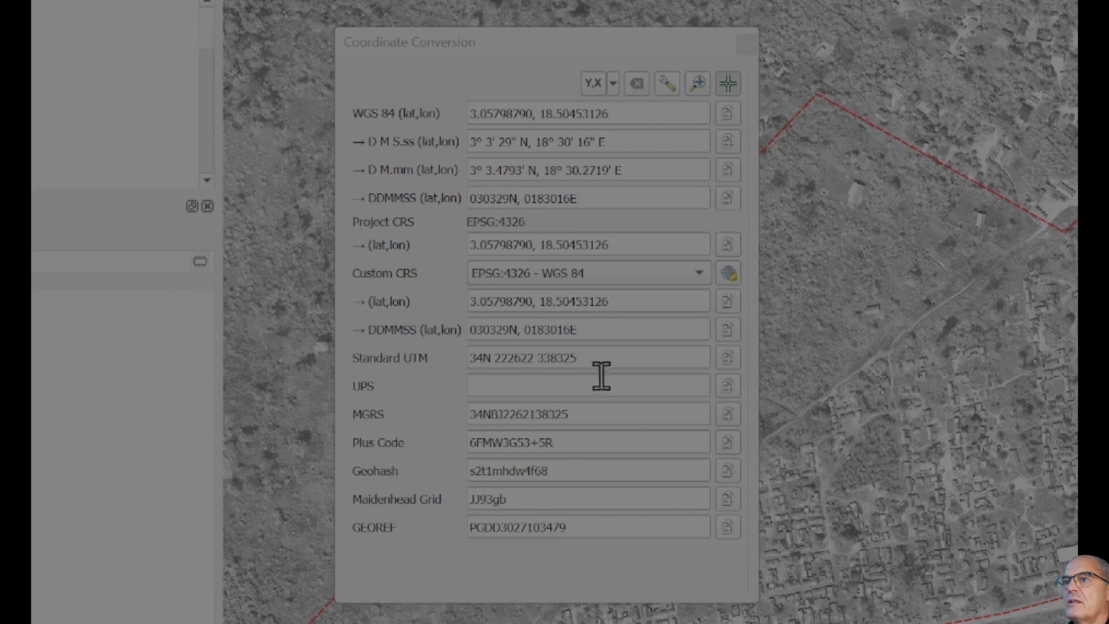
drag(613, 359, 492, 358)
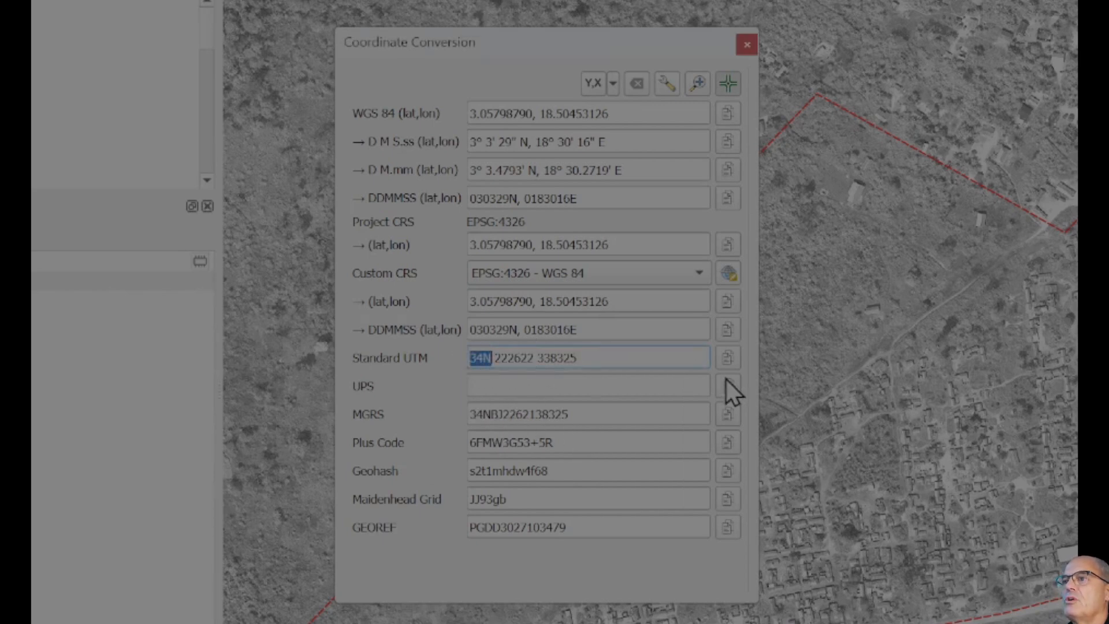
click(747, 43)
Open the default CRS selection for new projects in the QGIS options and expand the projected Universal Transverse Mercator (UTM) systems.
click(147, 19)
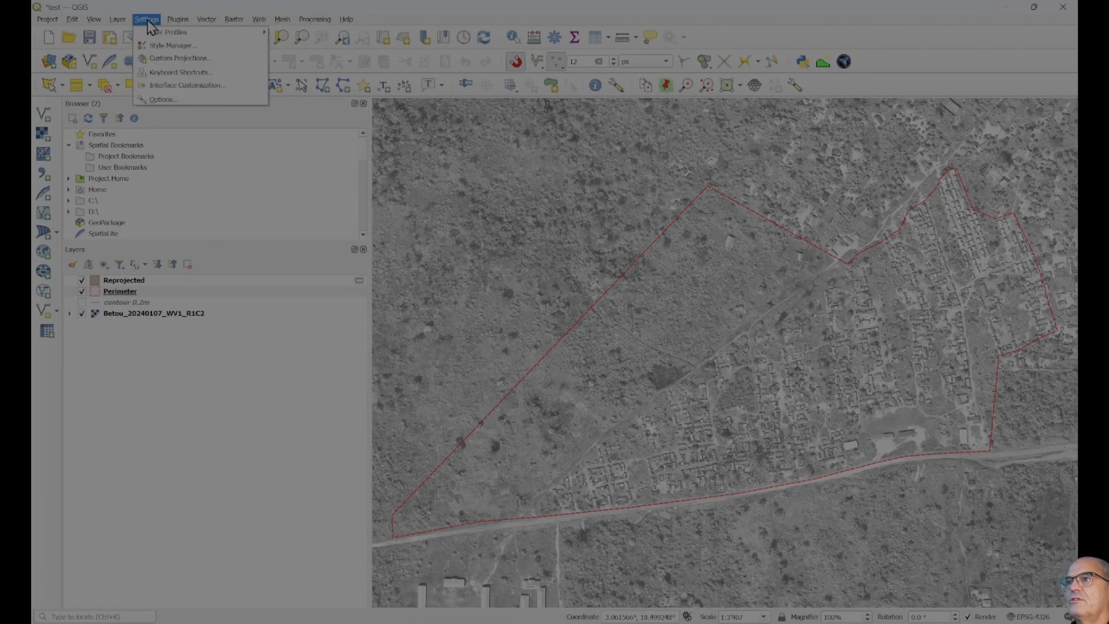
click(163, 99)
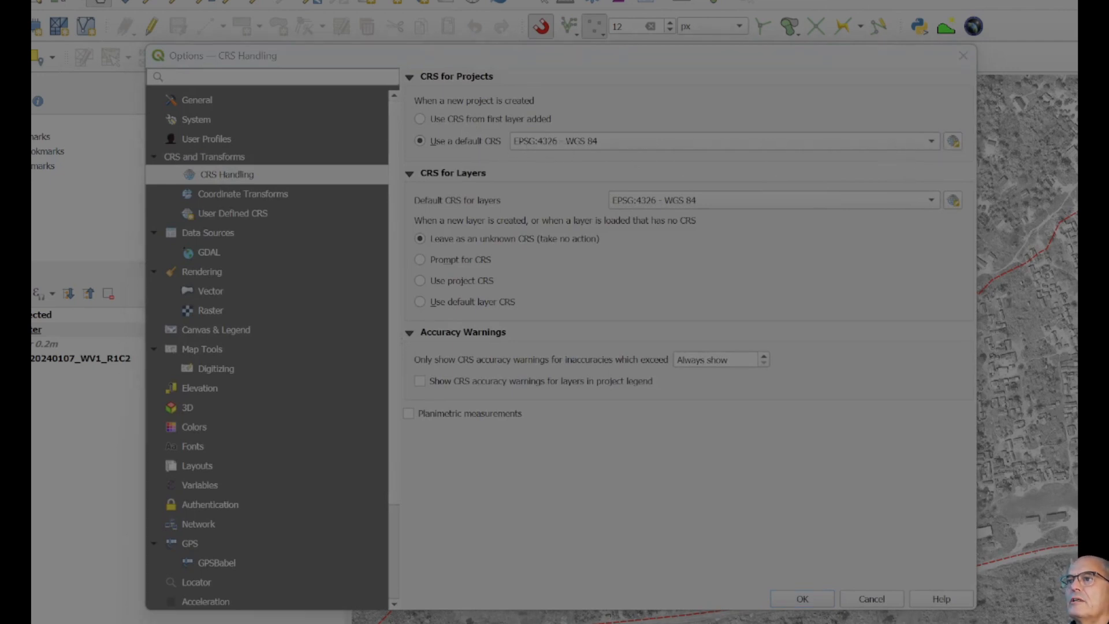
click(953, 141)
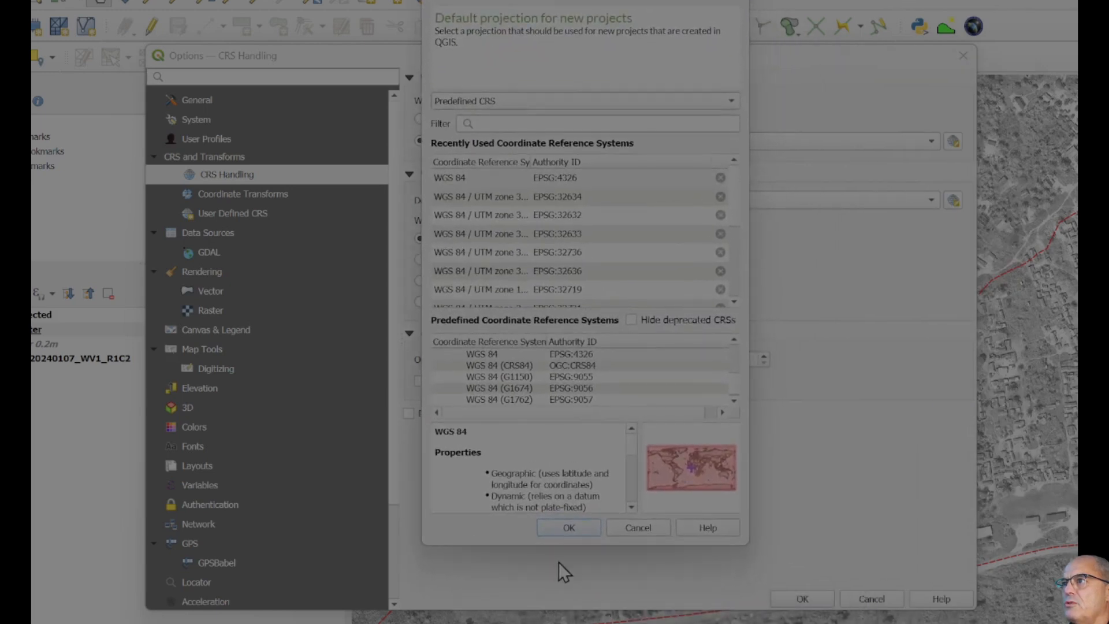
drag(555, 547, 555, 586)
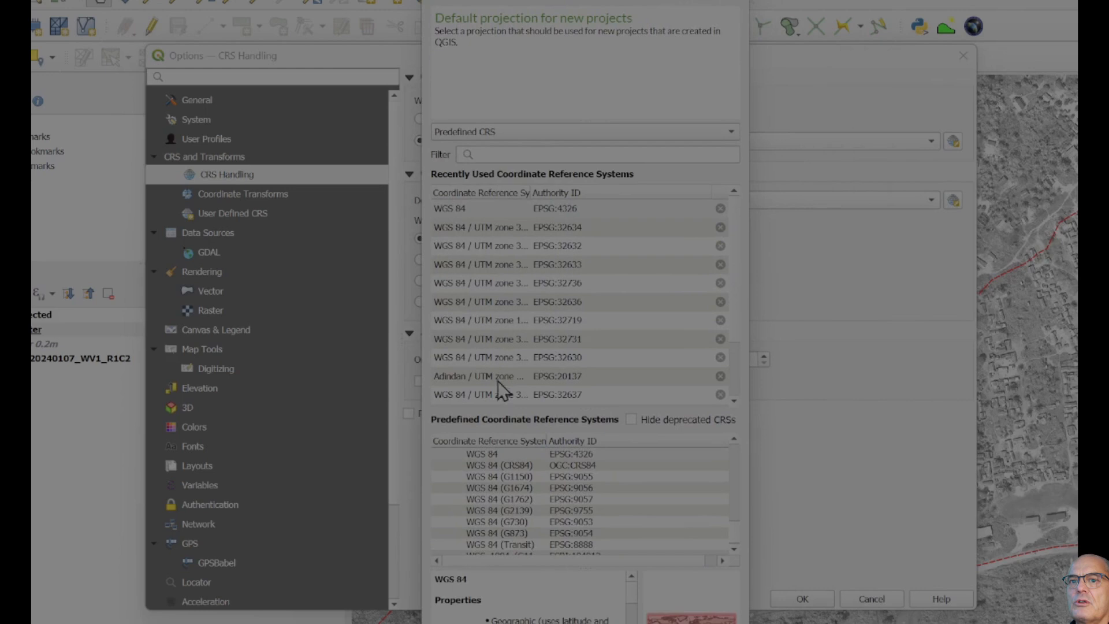
scroll(503, 498, down, 15)
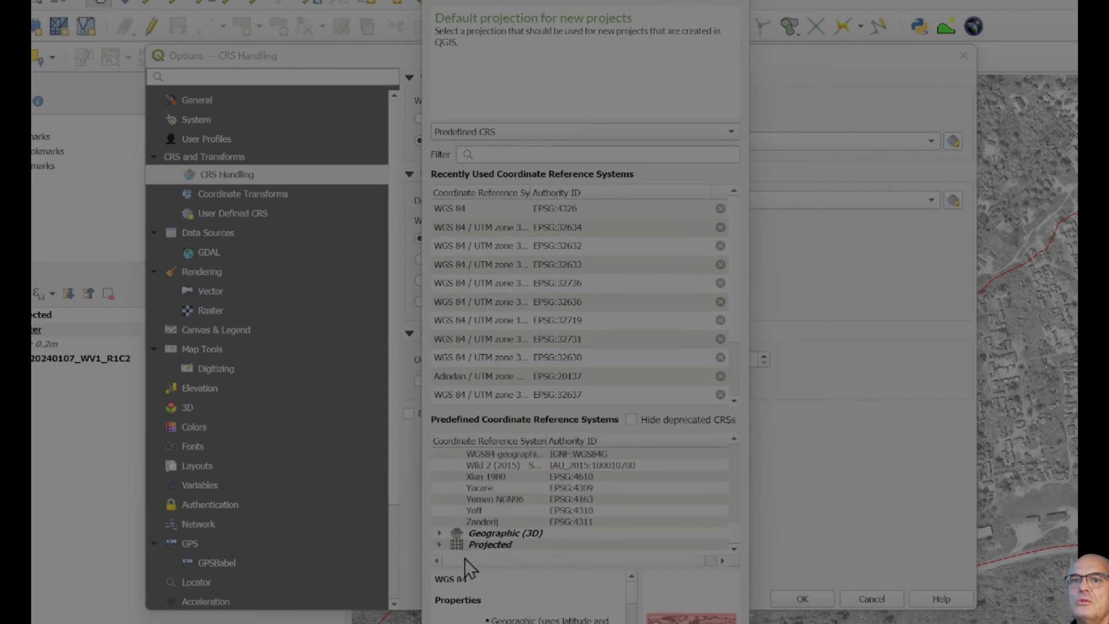
click(439, 545)
scroll(457, 516, down, 4)
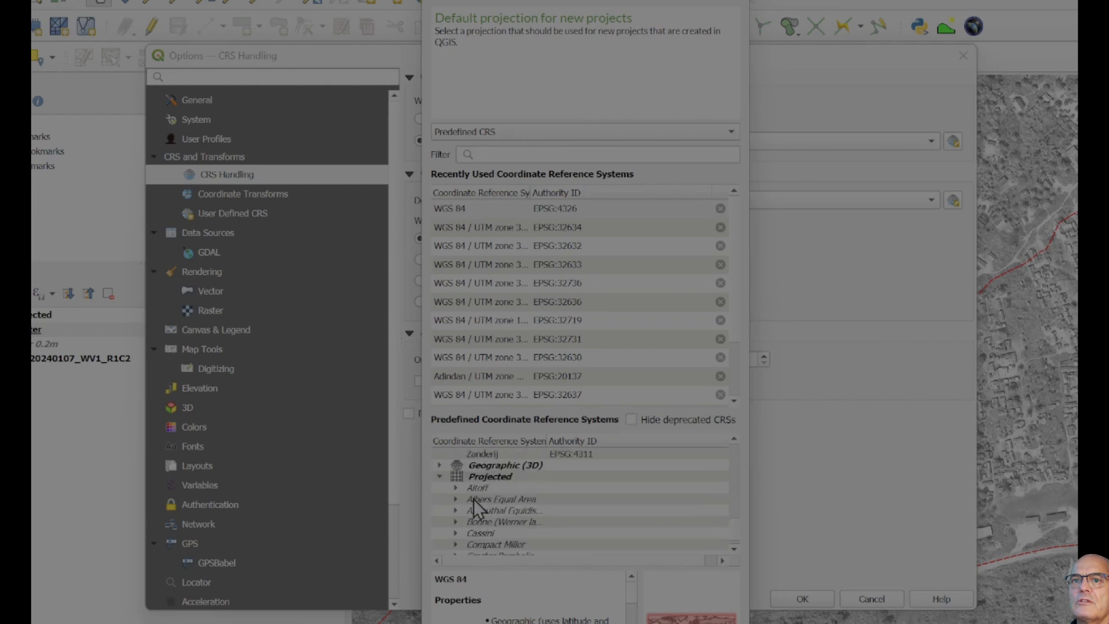
scroll(473, 498, down, 10)
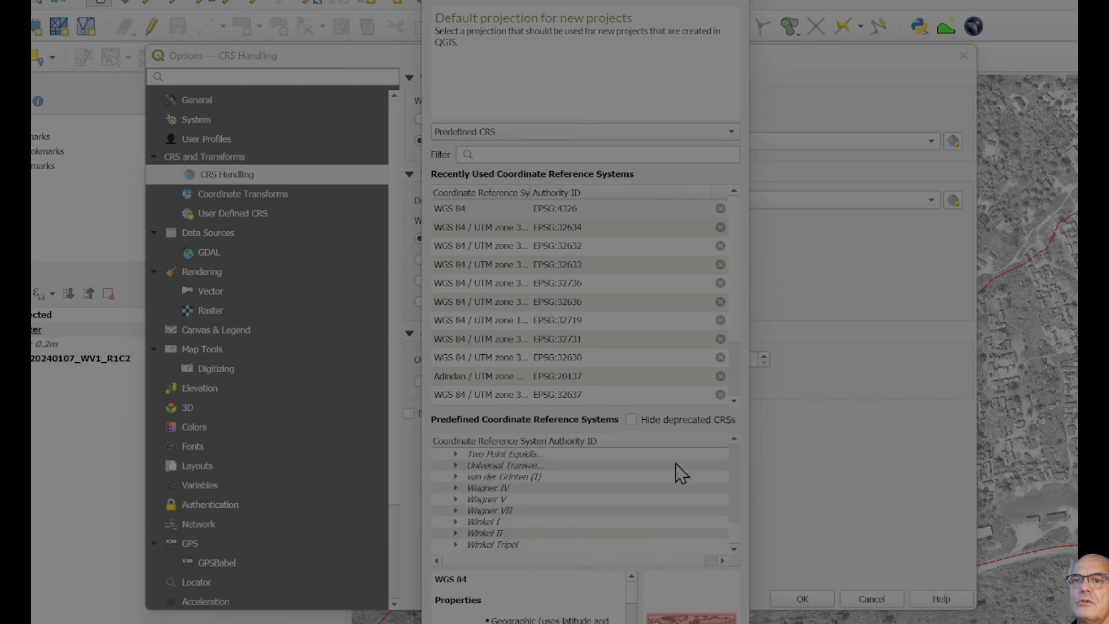
drag(746, 469, 998, 467)
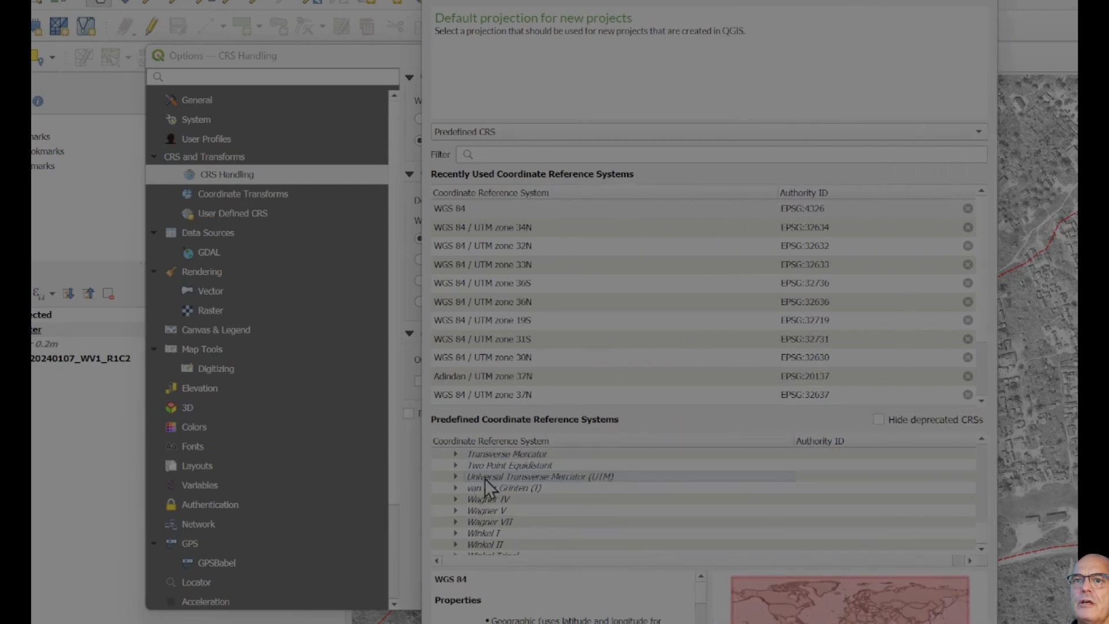
click(456, 477)
Set both the default CRS for new projects and the default CRS for layers to EPSG:32634 - WGS 84 / UTM zone 34N.
scroll(625, 516, down, 20)
scroll(623, 526, down, 20)
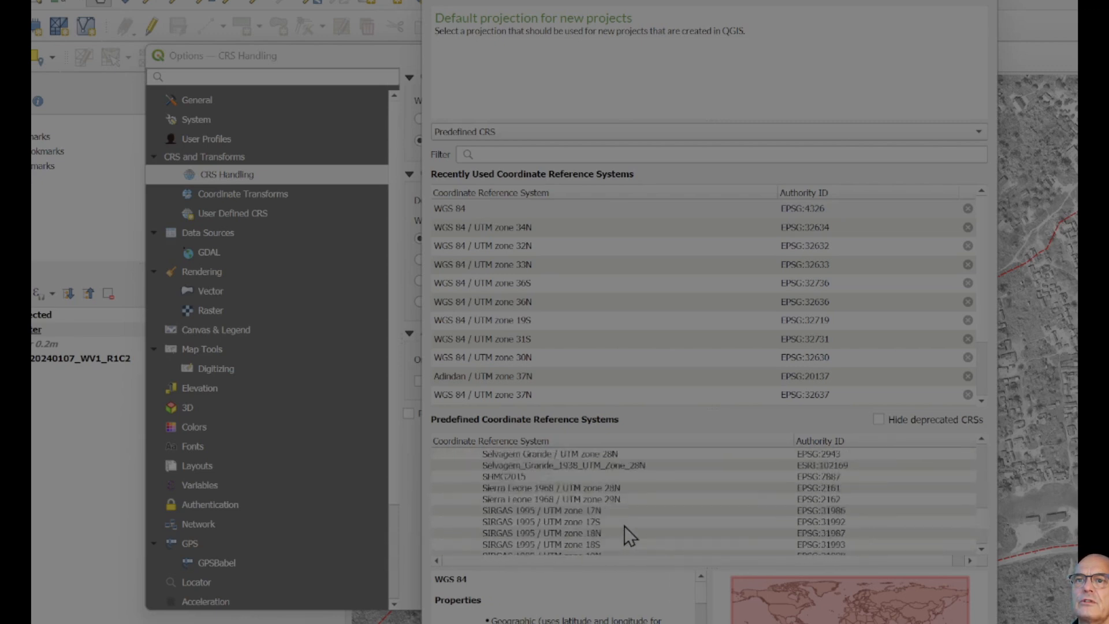
scroll(625, 526, down, 15)
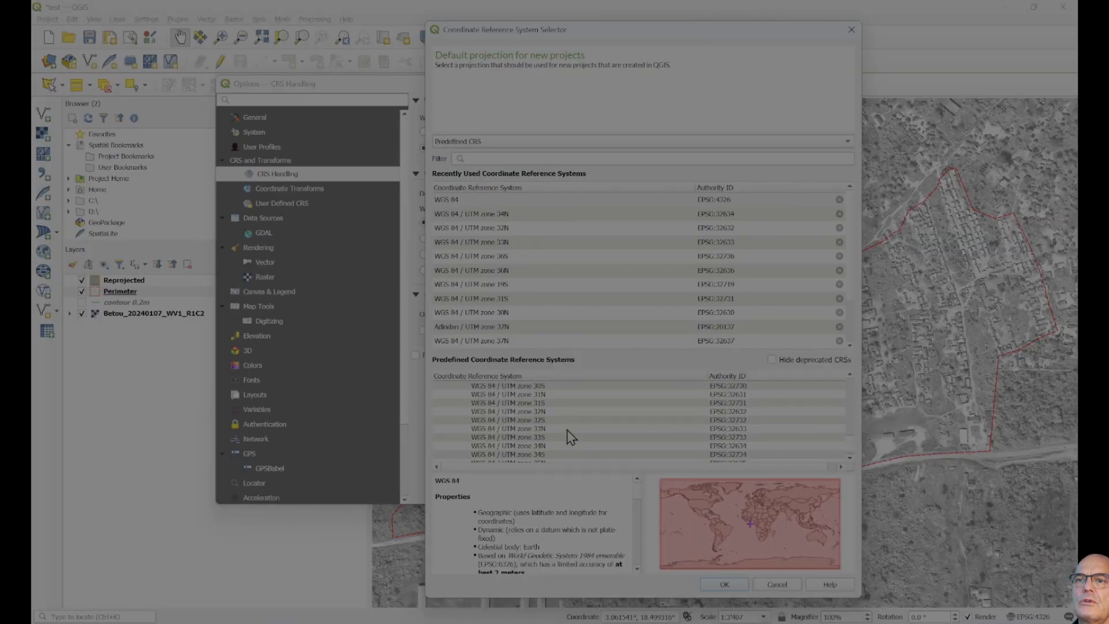
click(542, 447)
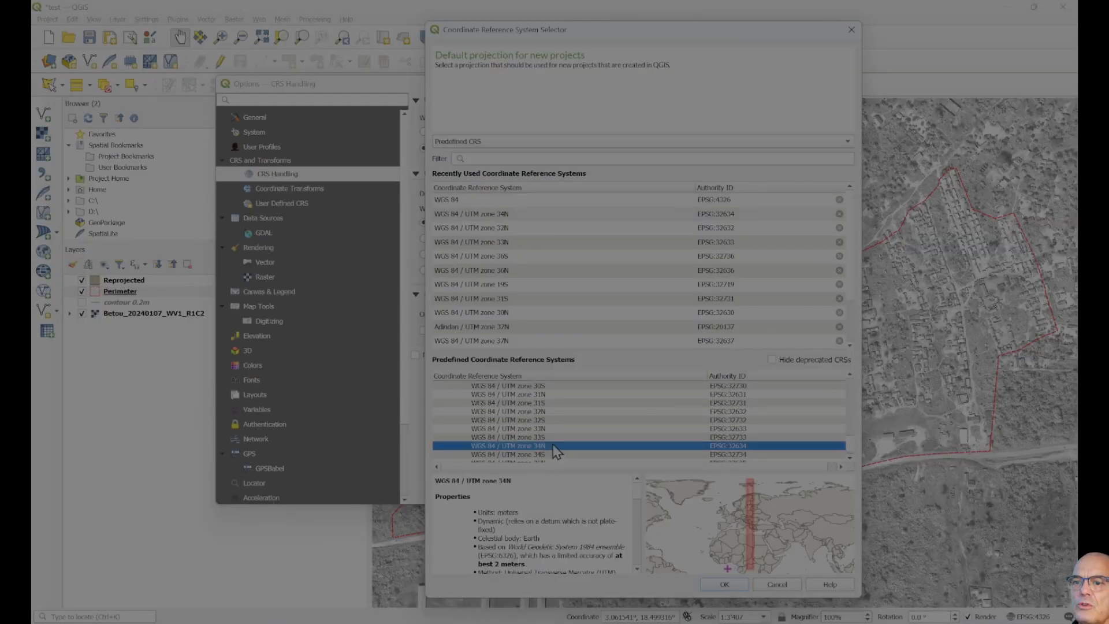
click(736, 587)
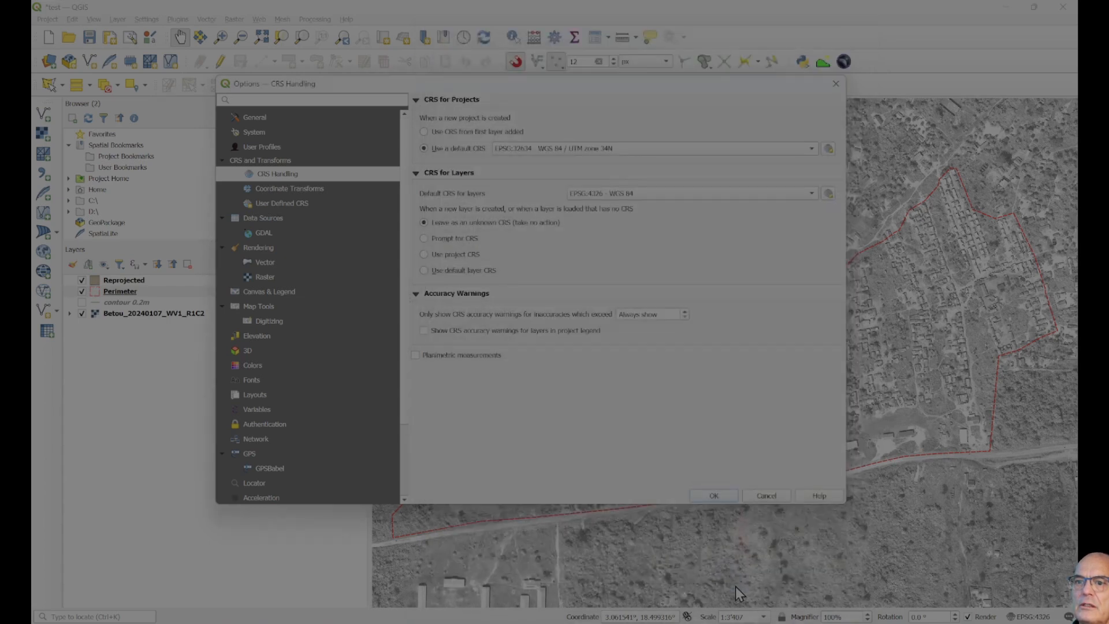
click(625, 195)
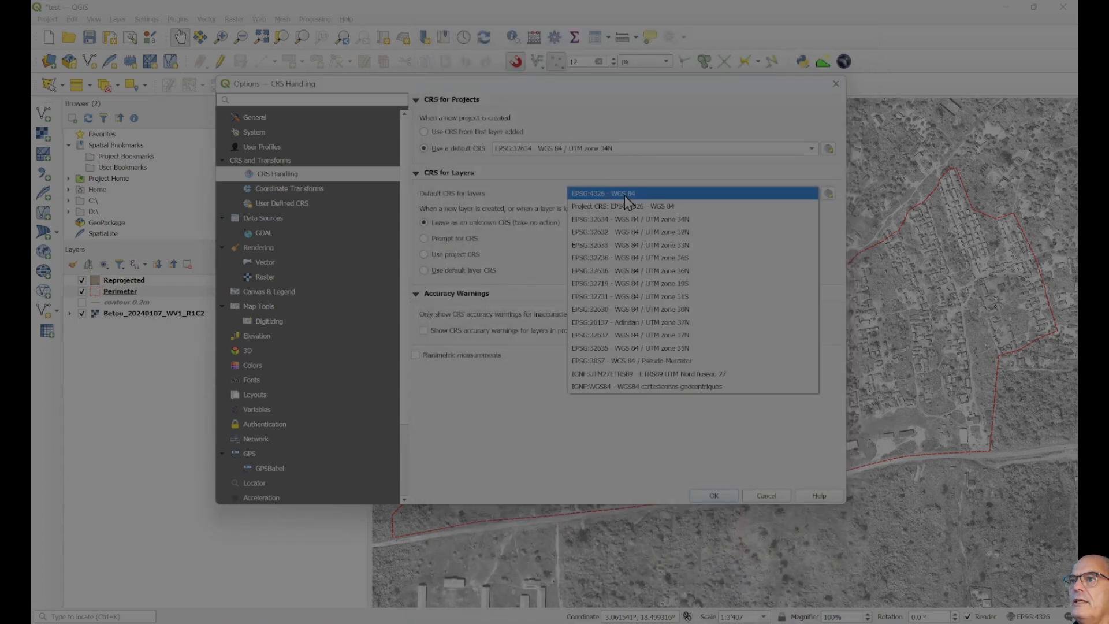
click(635, 220)
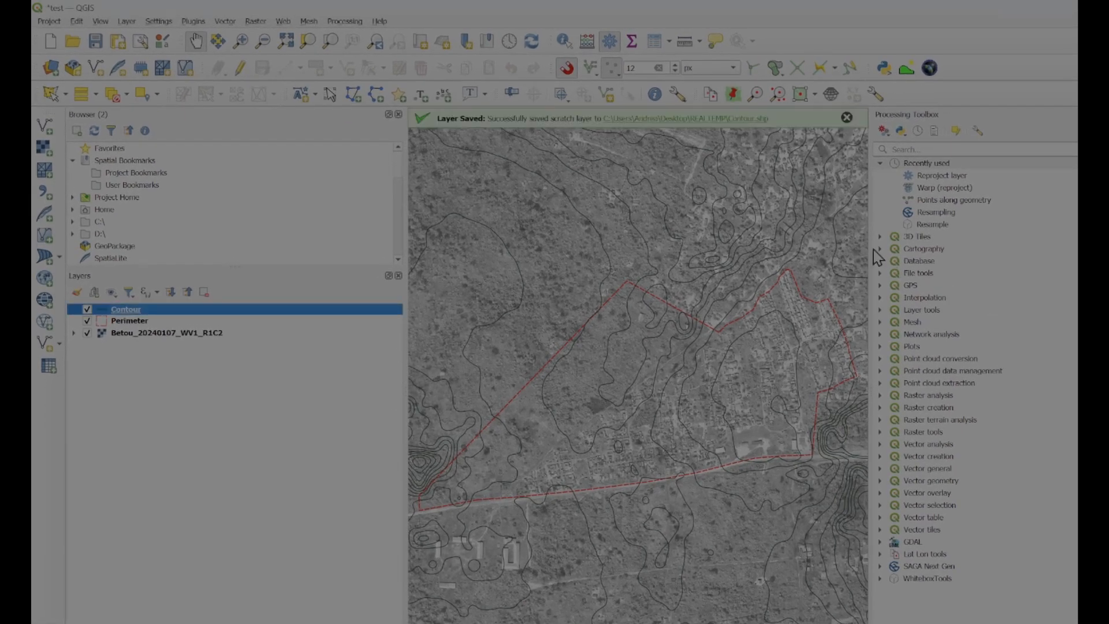
Examine the Contour layer's information properties to identify its coordinate reference system and units.
right_click(133, 315)
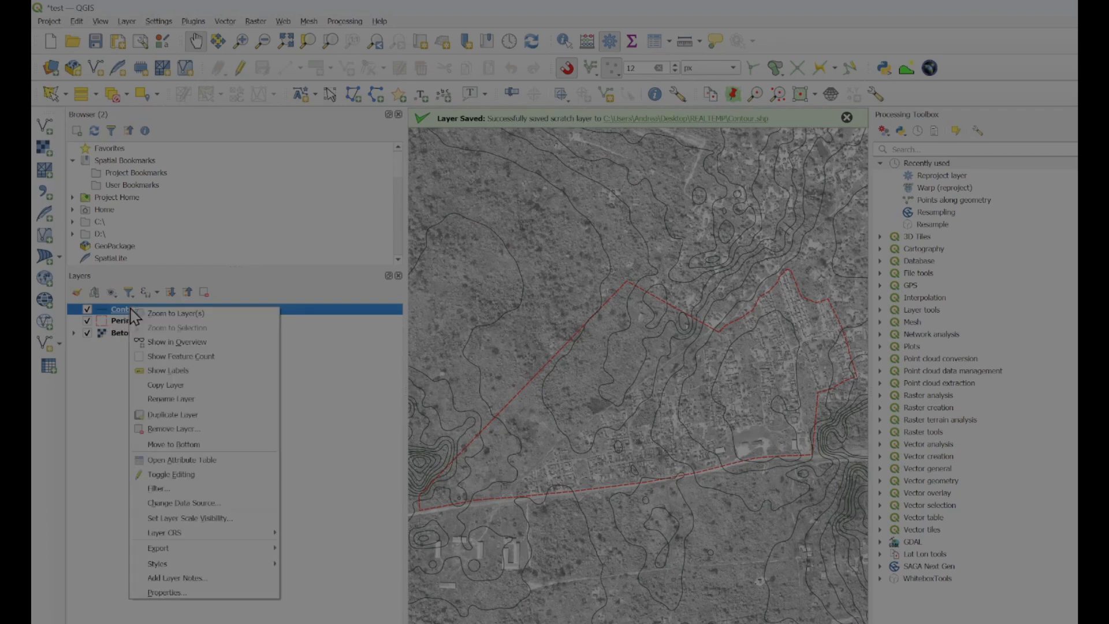
click(211, 593)
click(347, 84)
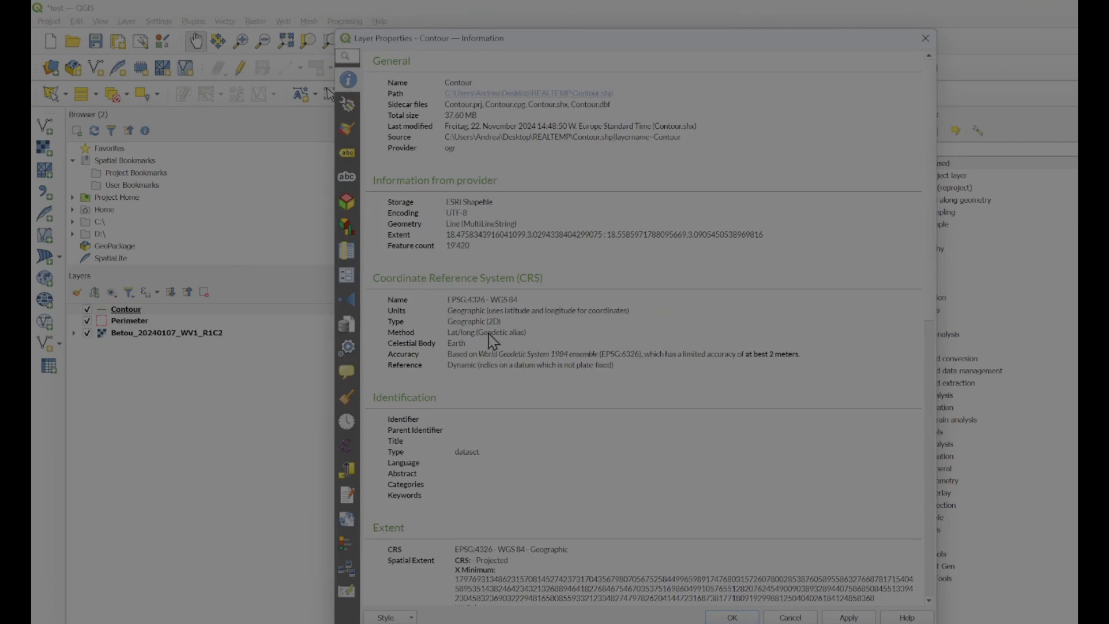
scroll(489, 335, down, 2)
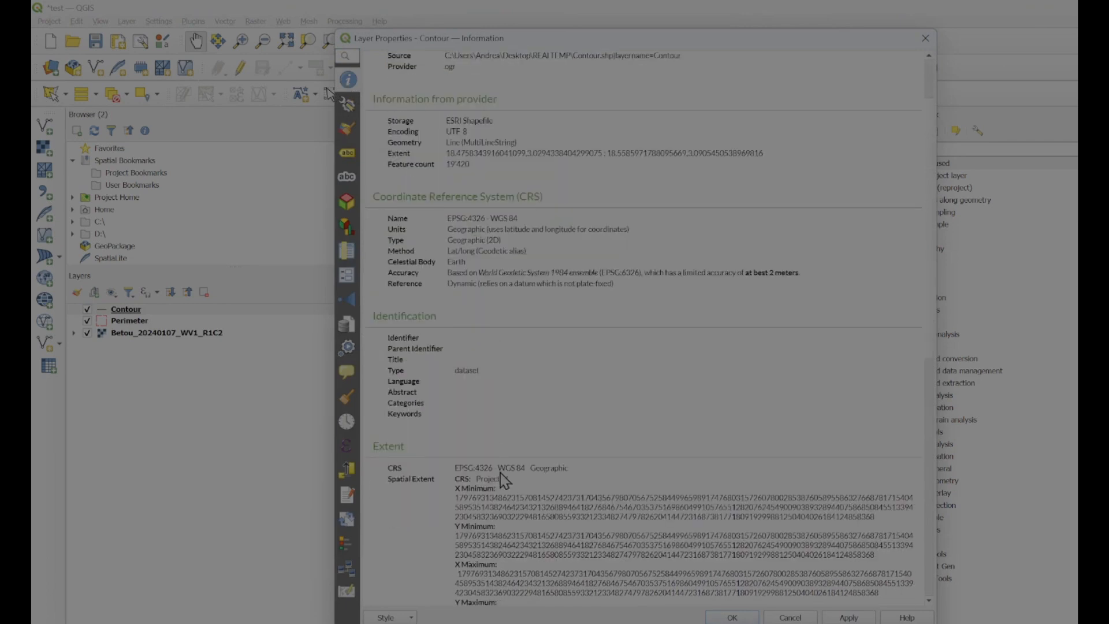
drag(527, 251, 543, 218)
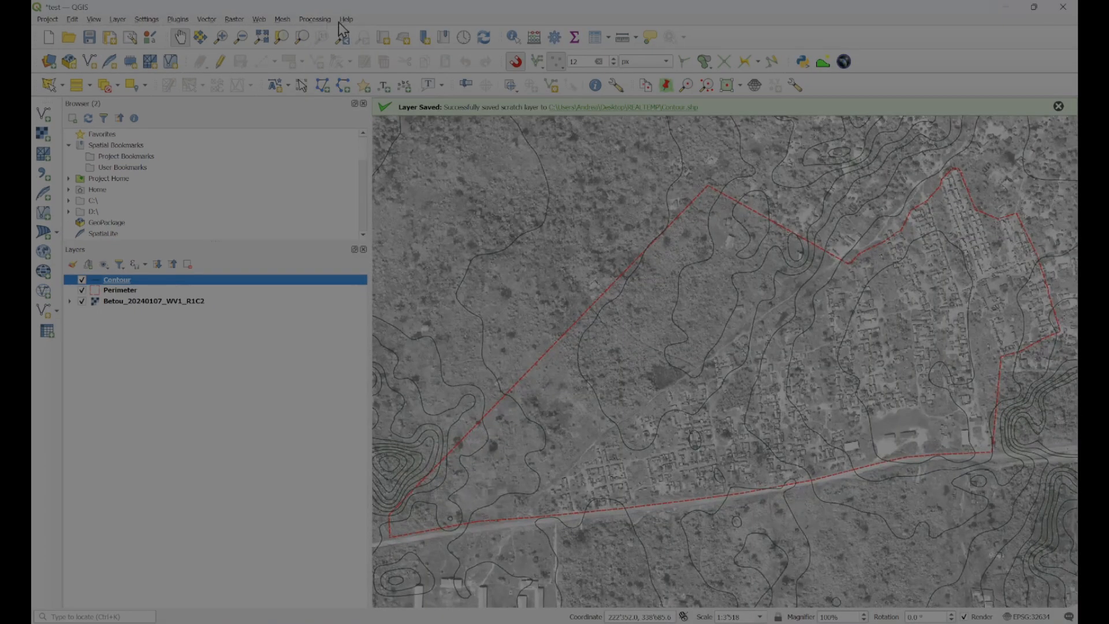
Search the Processing Toolbox for "repr" and open the Reproject layer algorithm with Contour as the input layer.
click(312, 19)
click(312, 29)
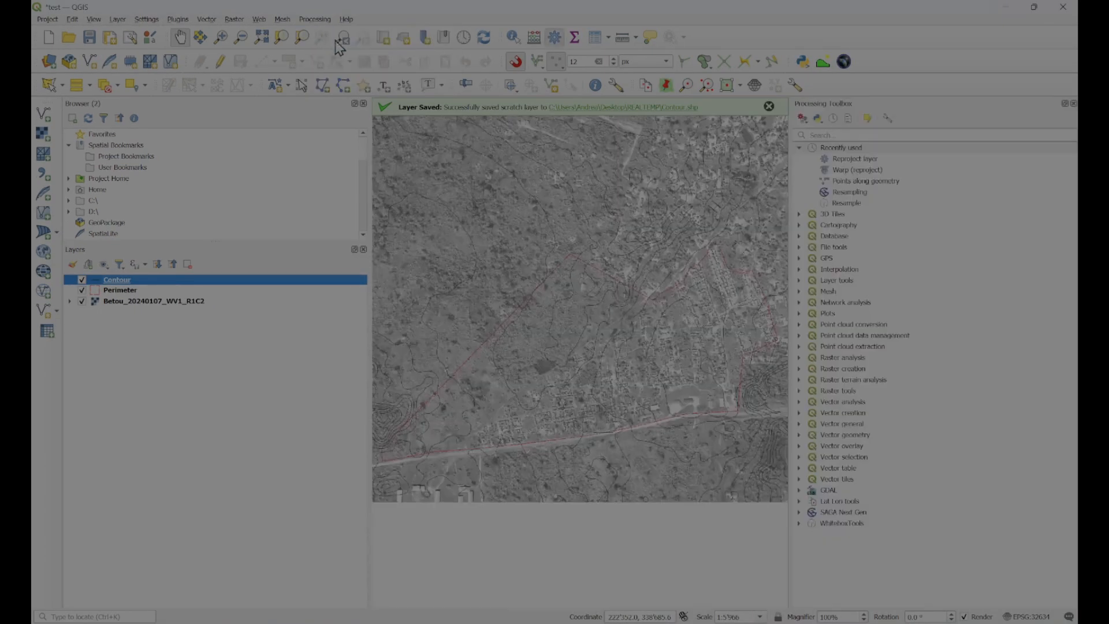
click(836, 133)
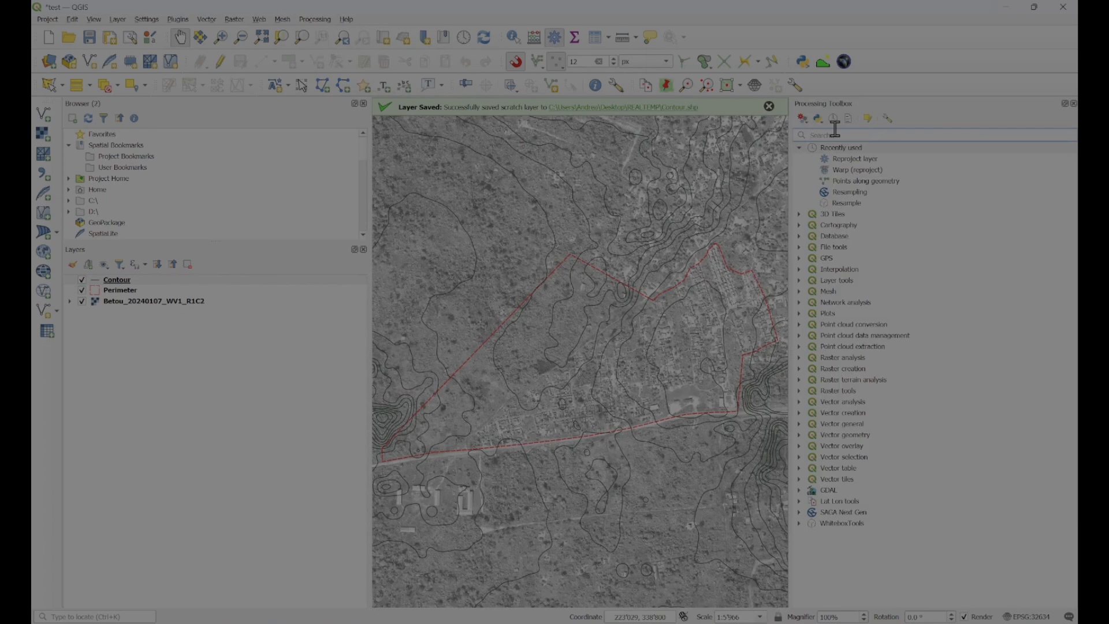
text(re)
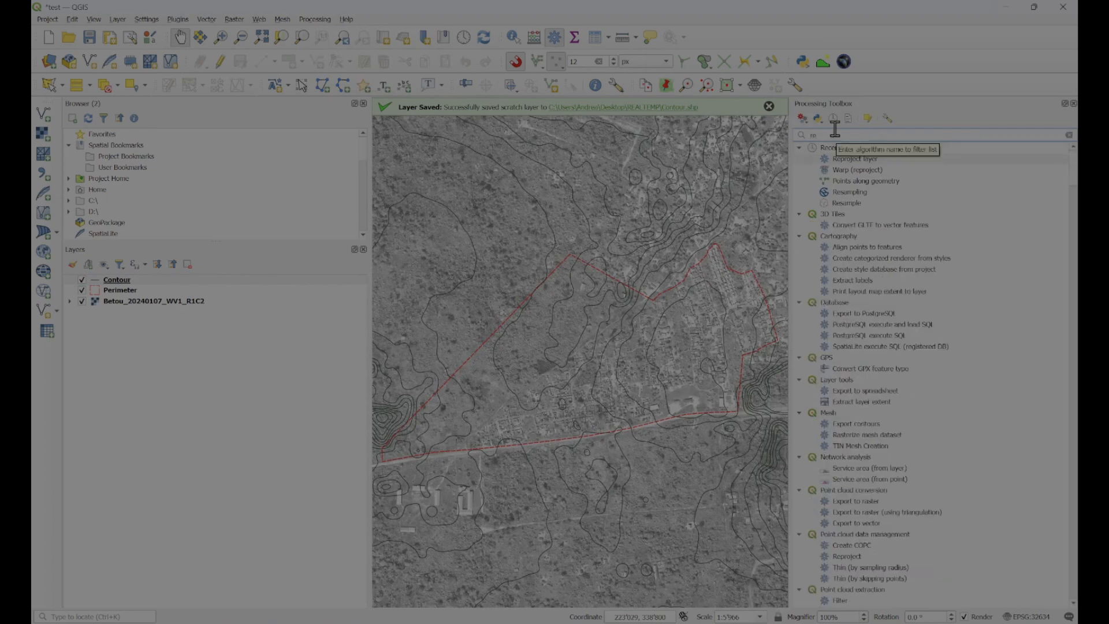
text(pr)
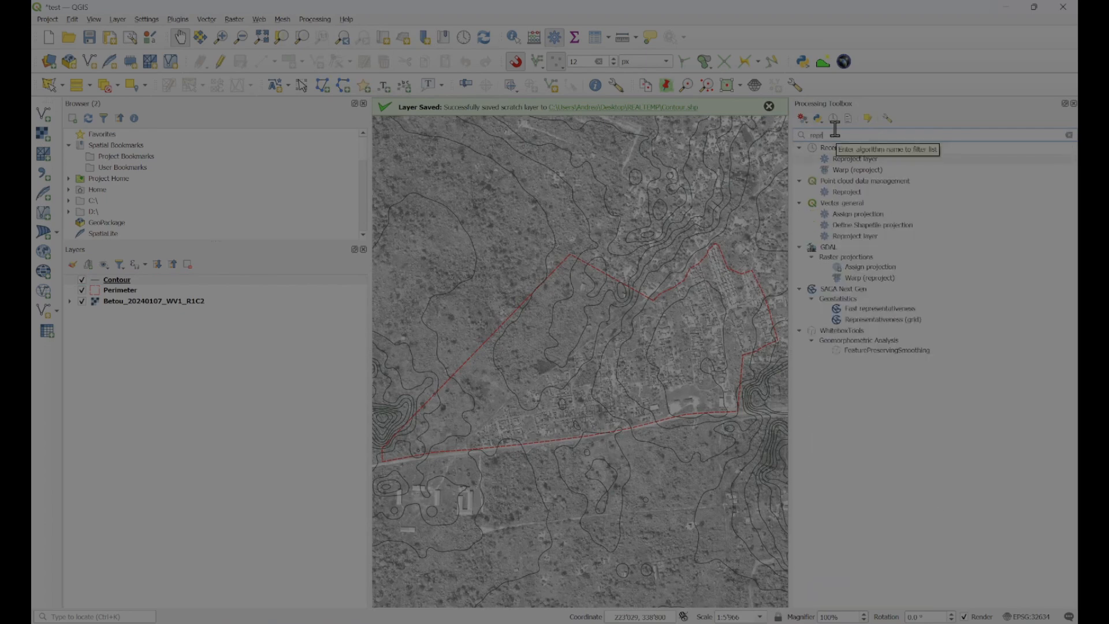
double_click(840, 160)
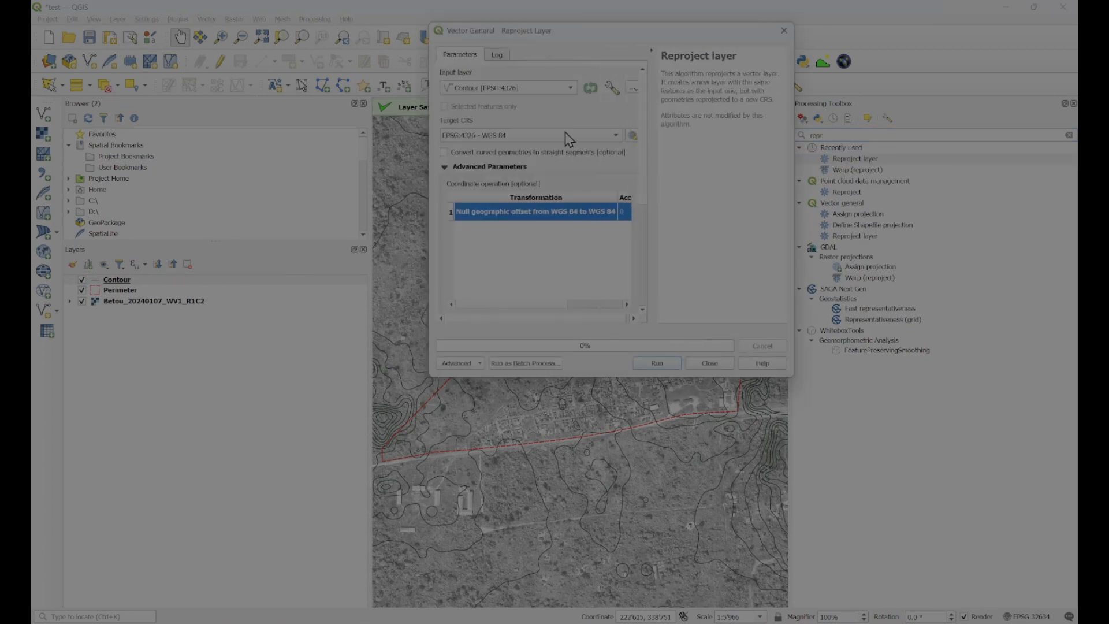
Reproject the Contour layer to the project CRS, EPSG:32634 - WGS 84 / UTM zone 34N, and hide the original Contour layer.
click(517, 137)
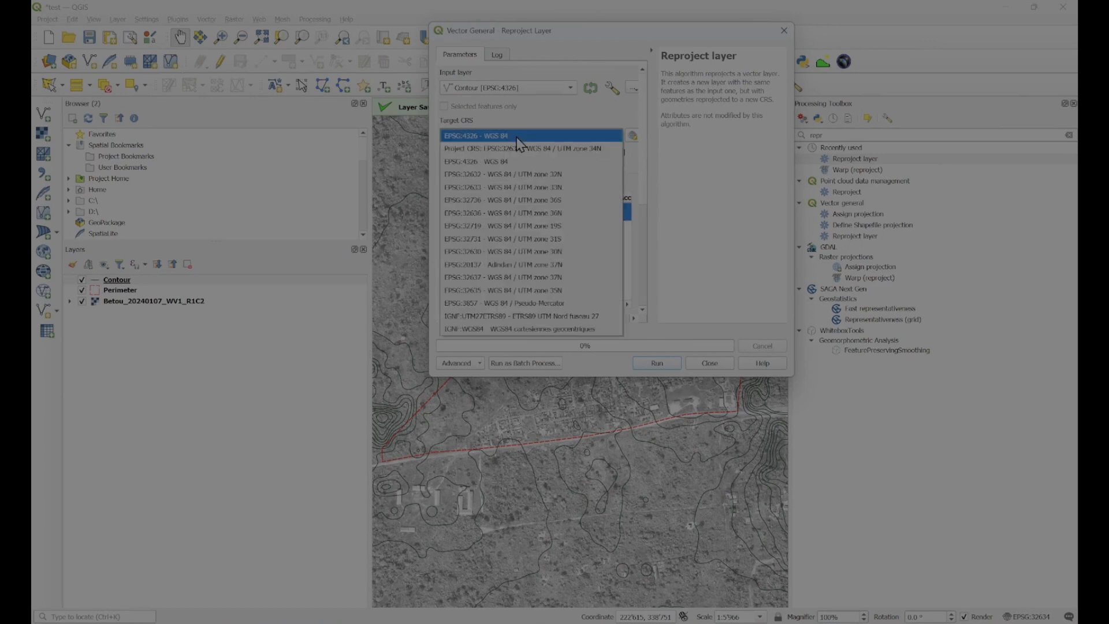
click(525, 149)
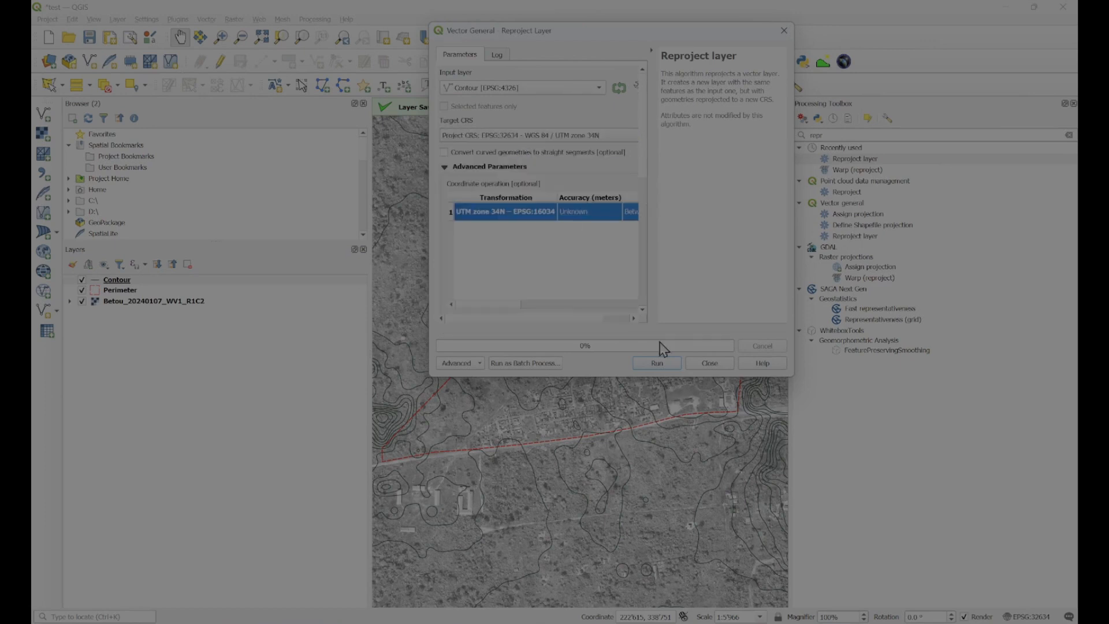
click(657, 362)
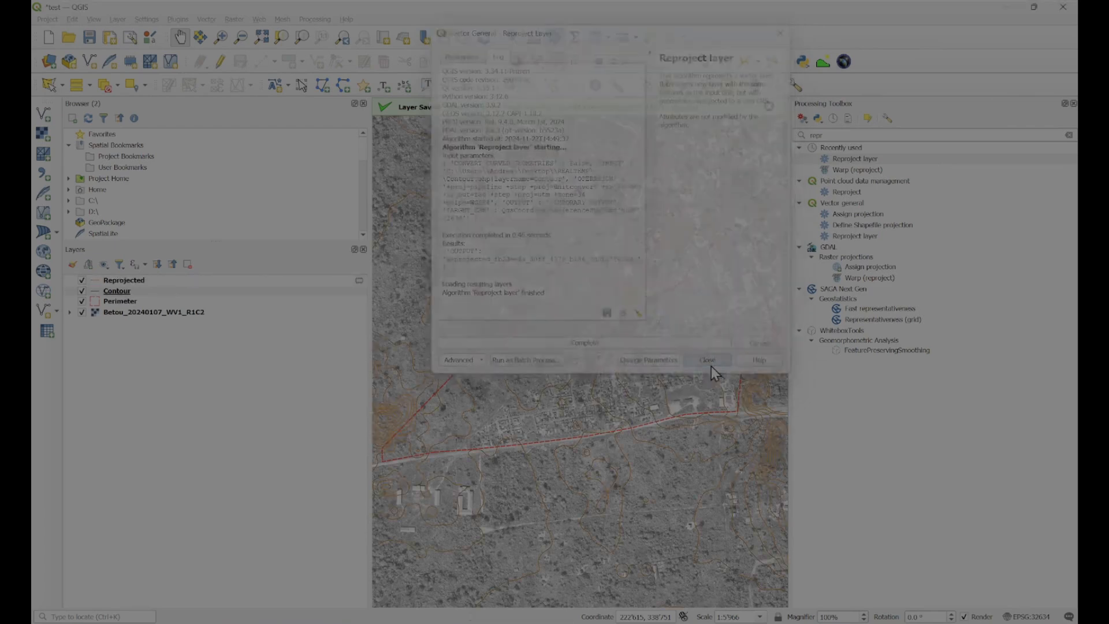
click(81, 291)
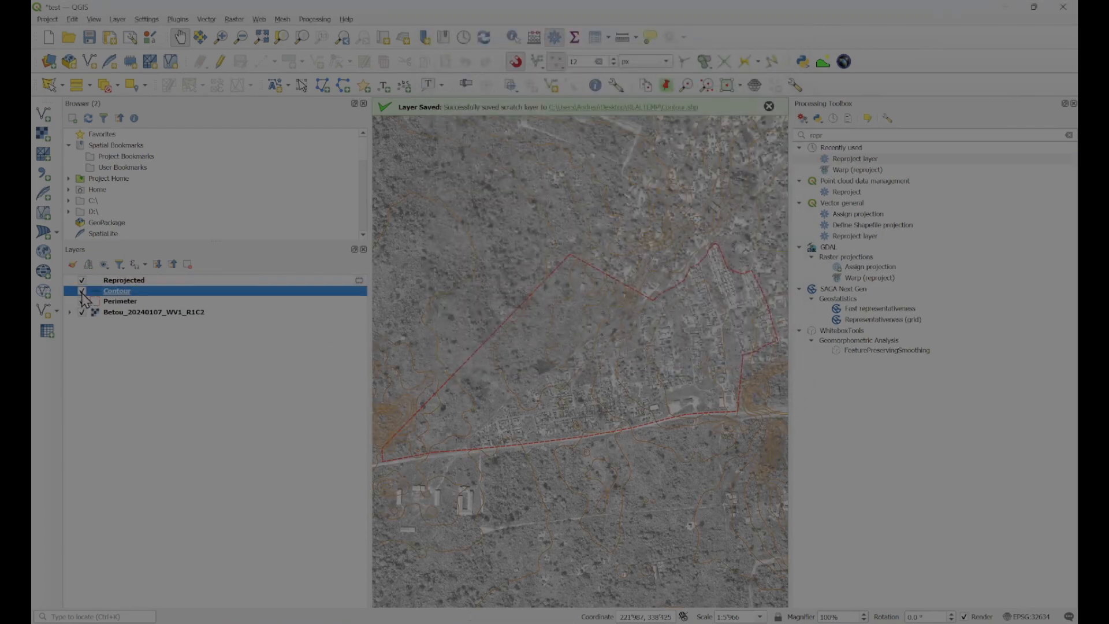
Check the coordinate reference system in the information properties of the Reprojected contour layer.
click(138, 282)
right_click(144, 282)
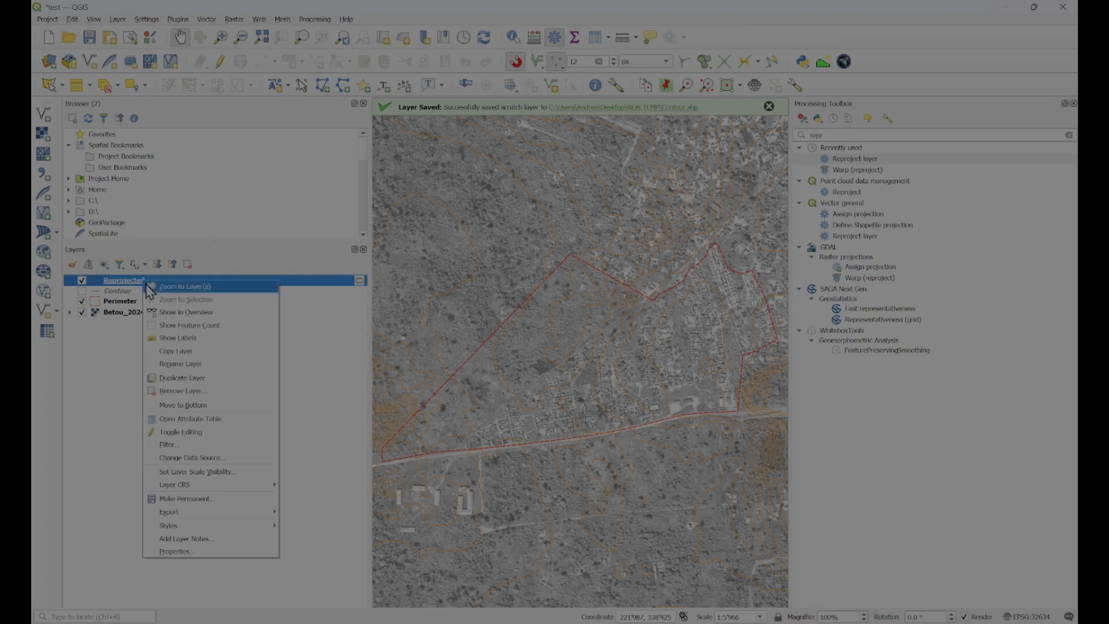
click(214, 550)
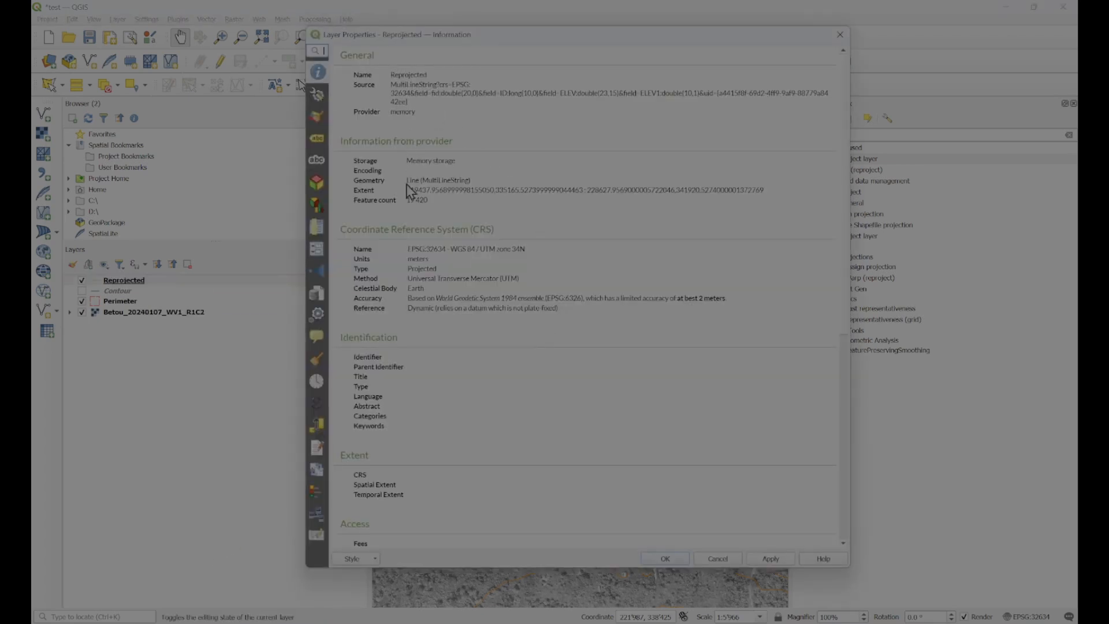
drag(428, 250, 464, 254)
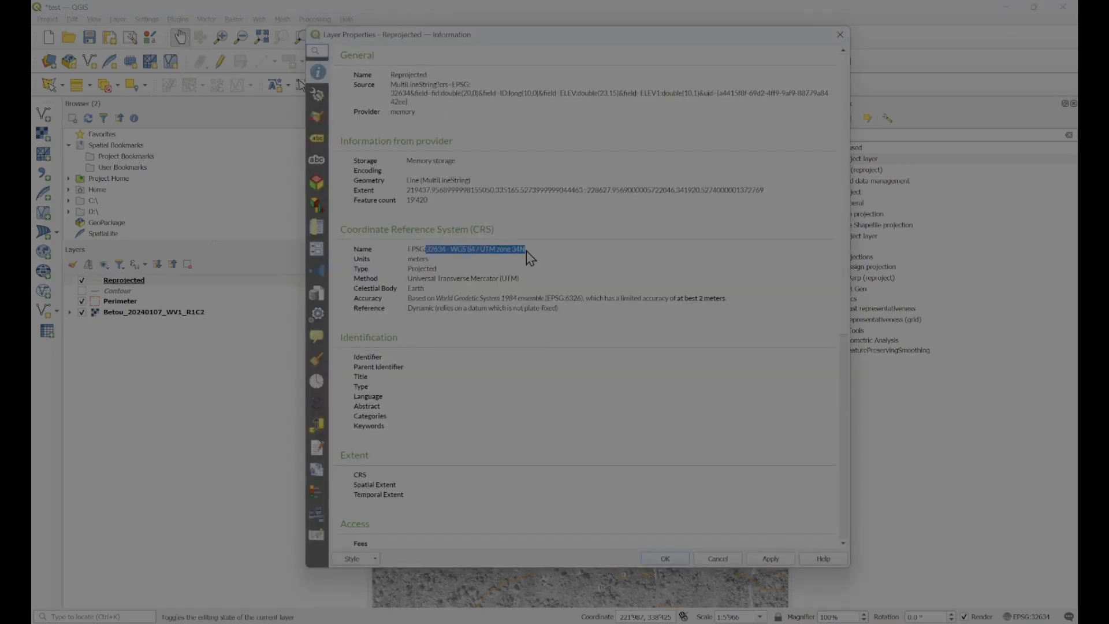
click(771, 559)
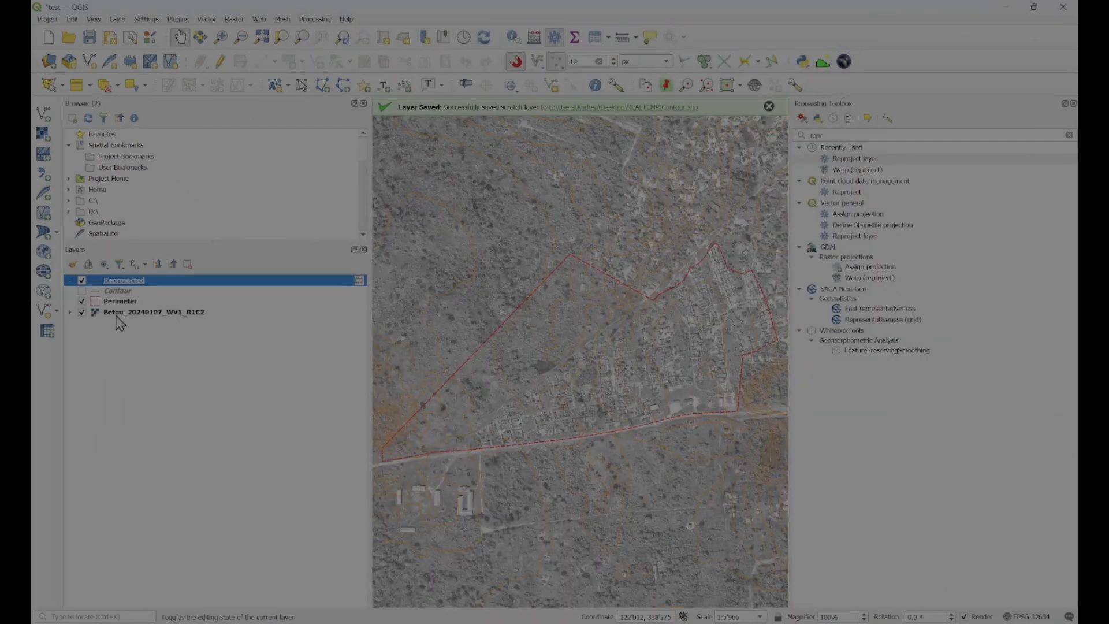
Check the coordinate reference system in the information properties of the Betou_20240107_WV1_R1C2 raster layer.
click(115, 315)
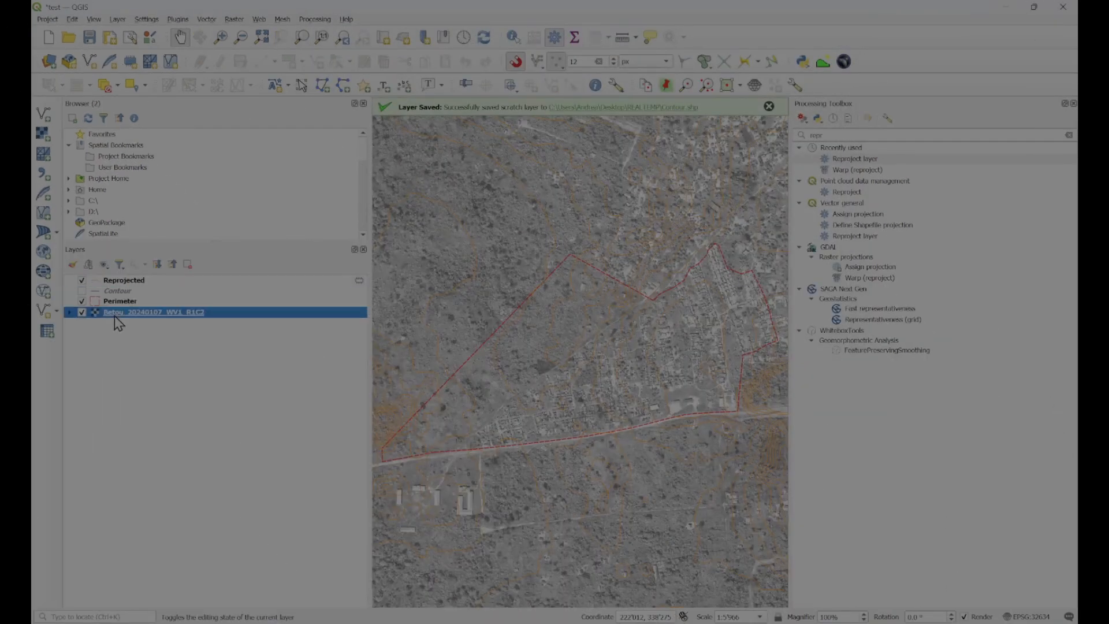
right_click(270, 314)
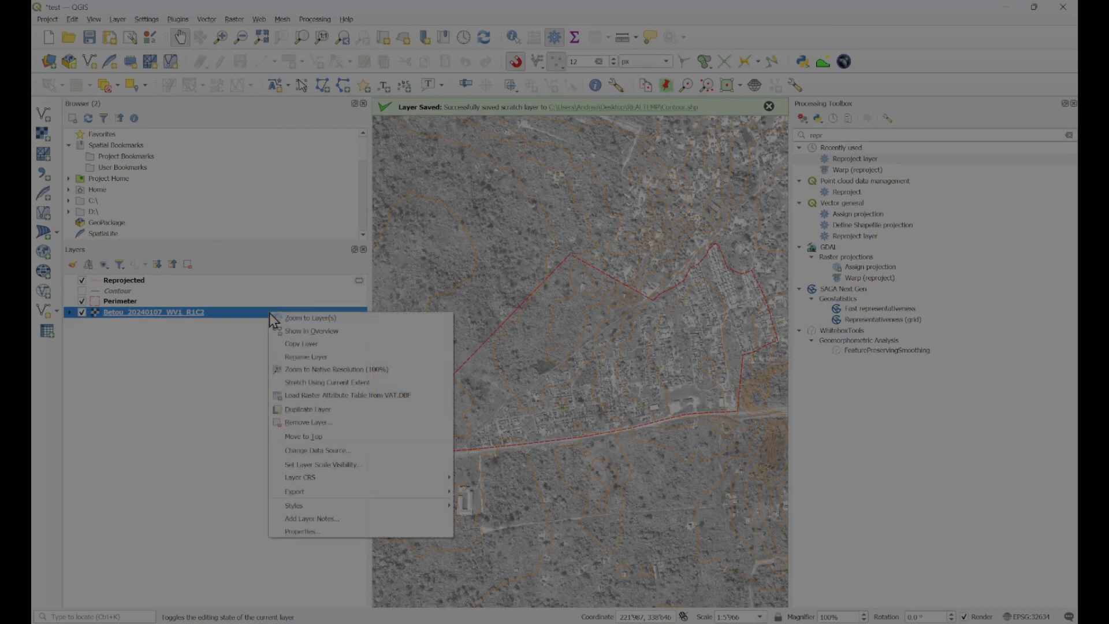
click(317, 535)
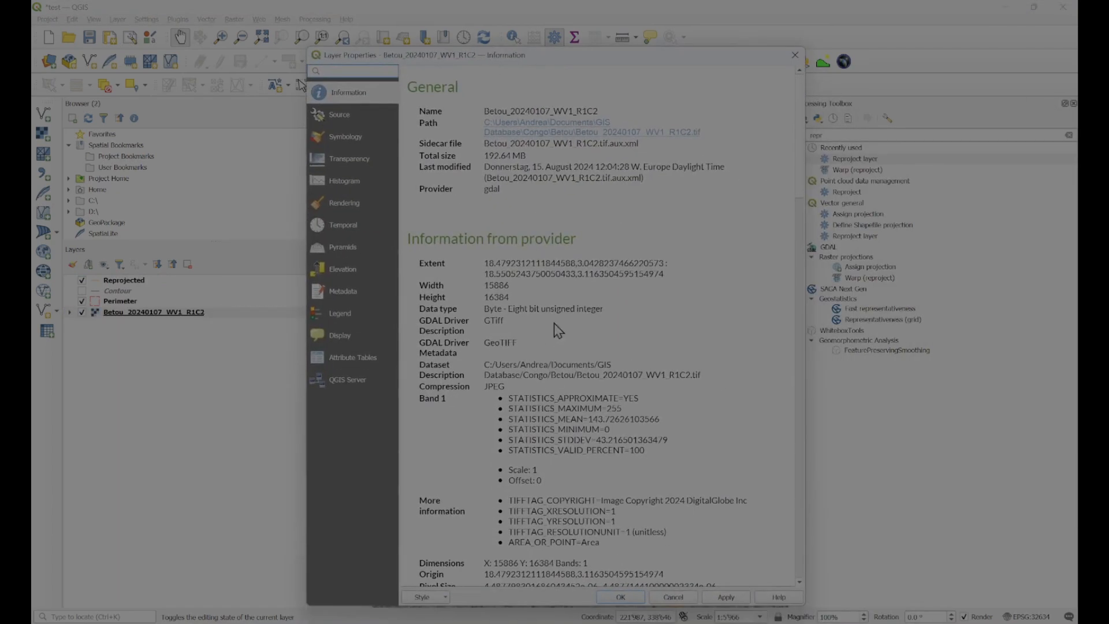
scroll(560, 324, down, 5)
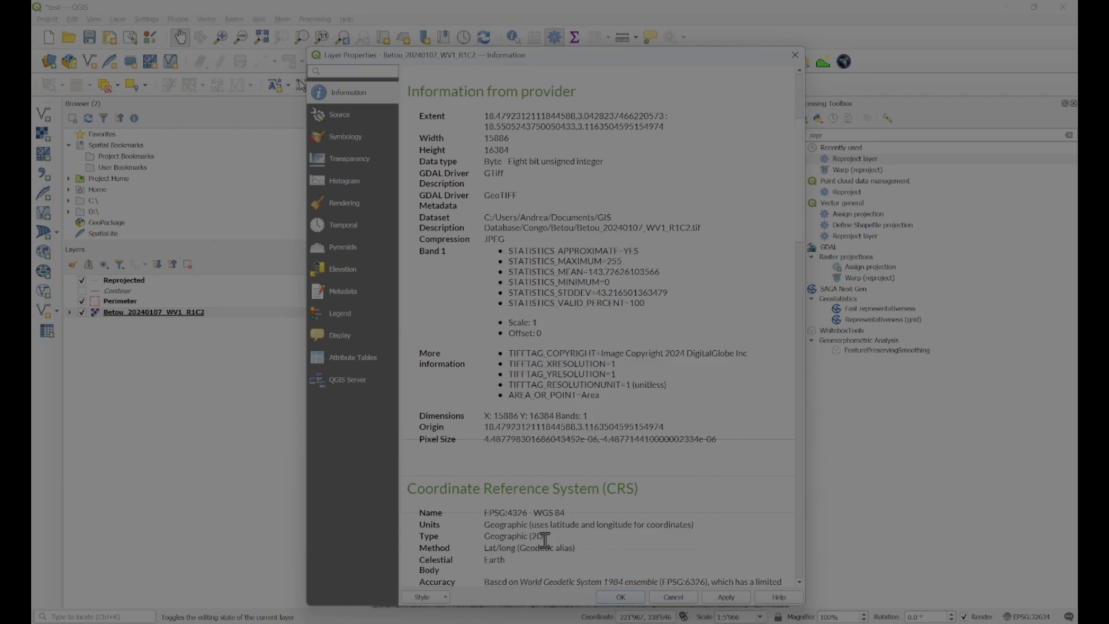
drag(552, 511, 484, 511)
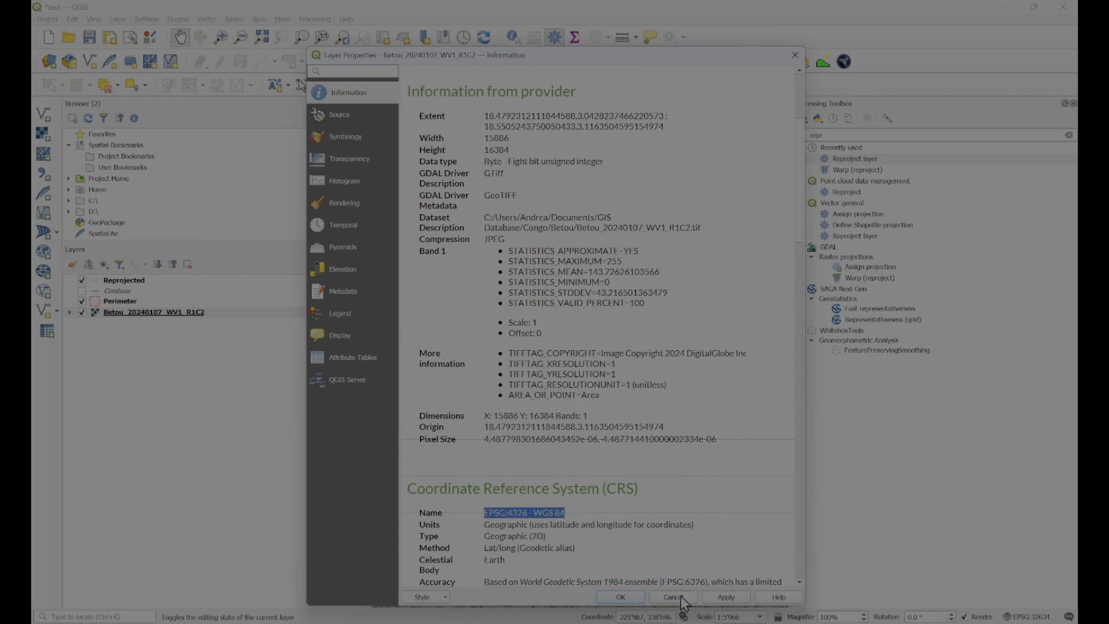
click(633, 598)
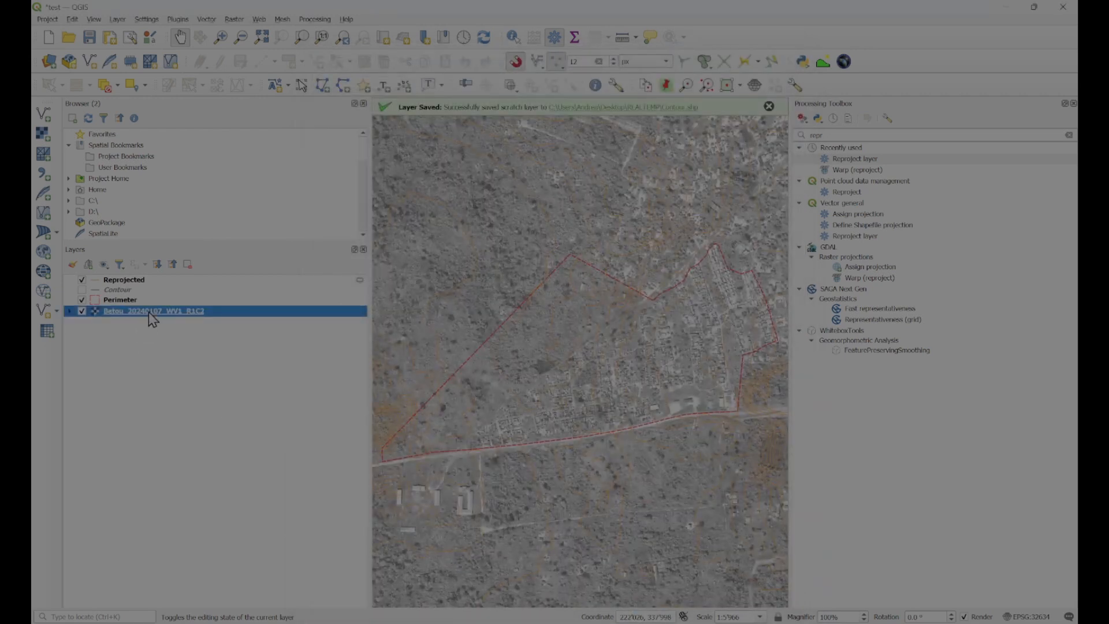
Search the Processing Toolbox for "warp" and open the Warp (reproject) algorithm for the Betou_20240107_WV1_R1C2 raster.
click(844, 132)
drag(843, 133, 808, 134)
text(warp)
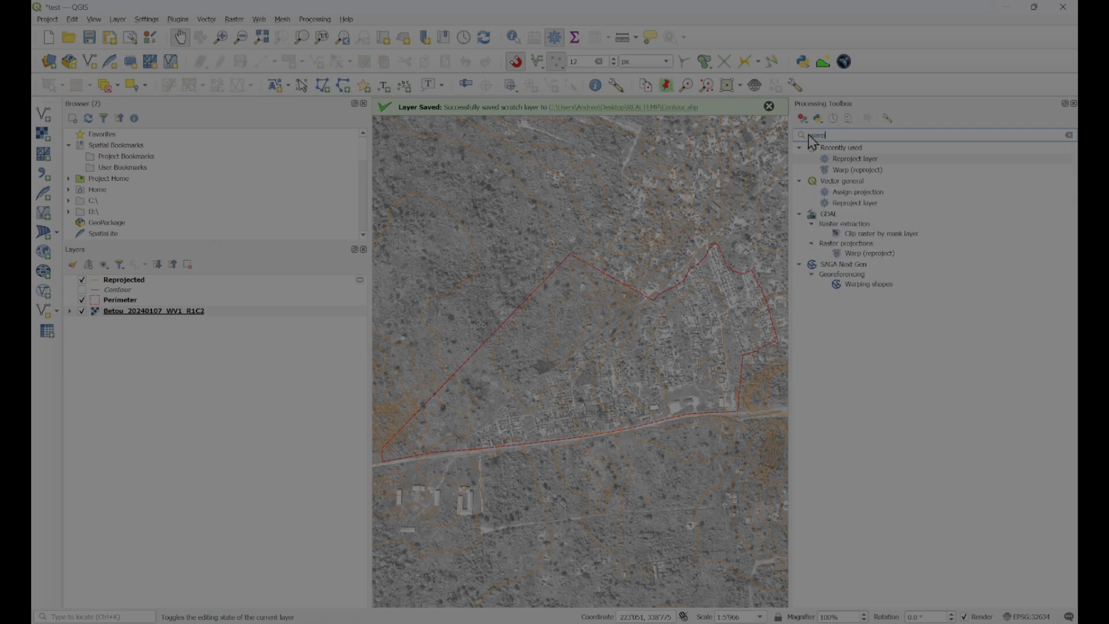
double_click(863, 171)
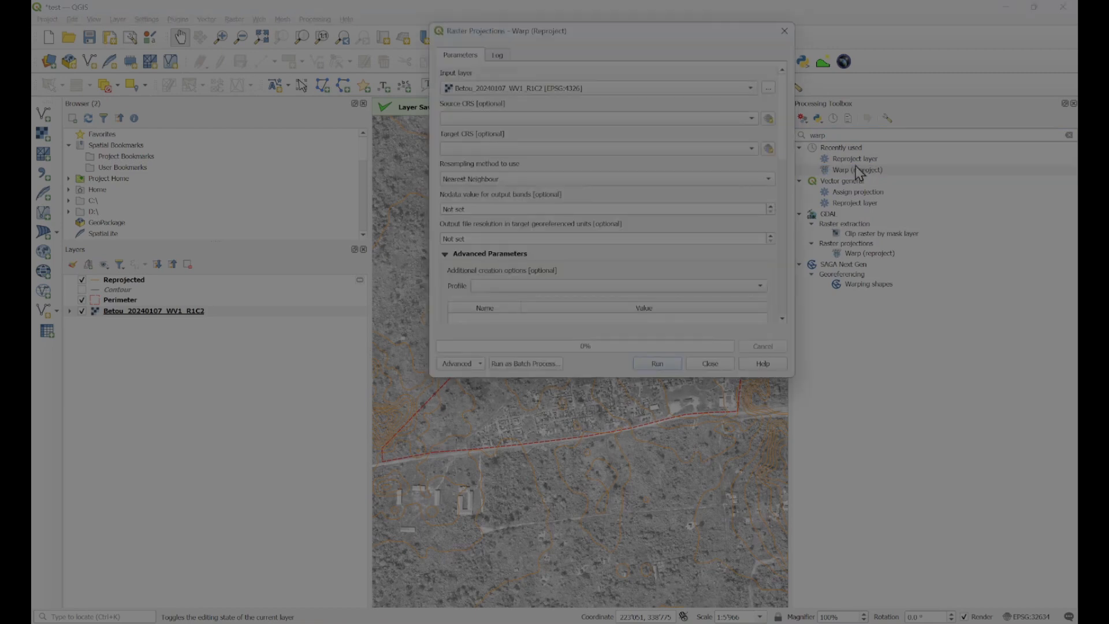
Warp the Betou raster from source CRS EPSG:4326 - WGS 84 to the project CRS, EPSG:32634 - WGS 84 / UTM zone 34N.
click(540, 119)
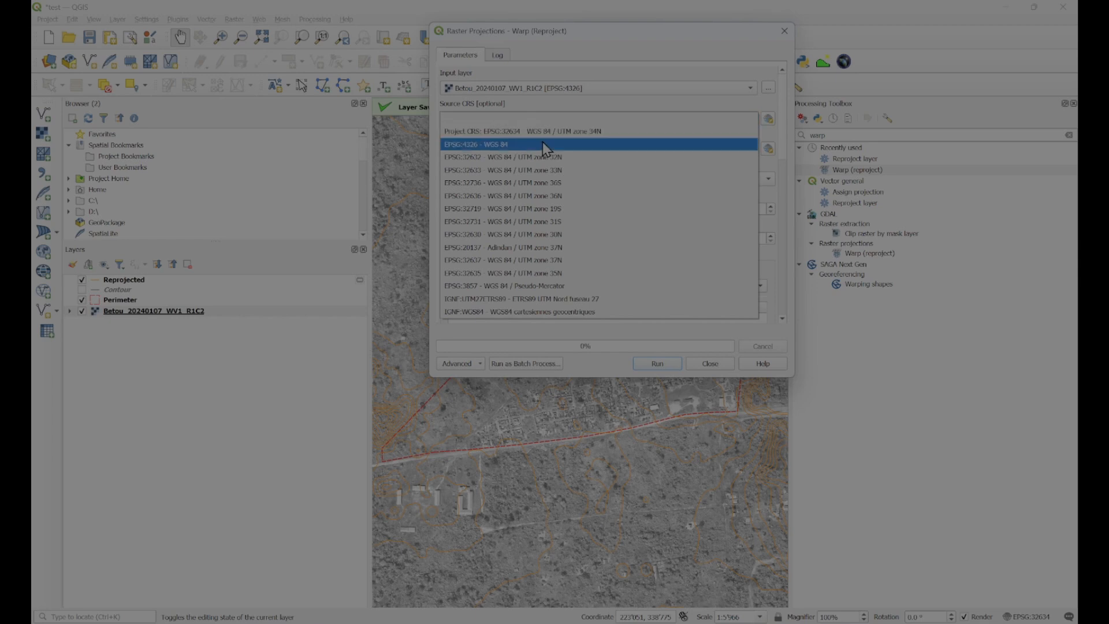
click(543, 143)
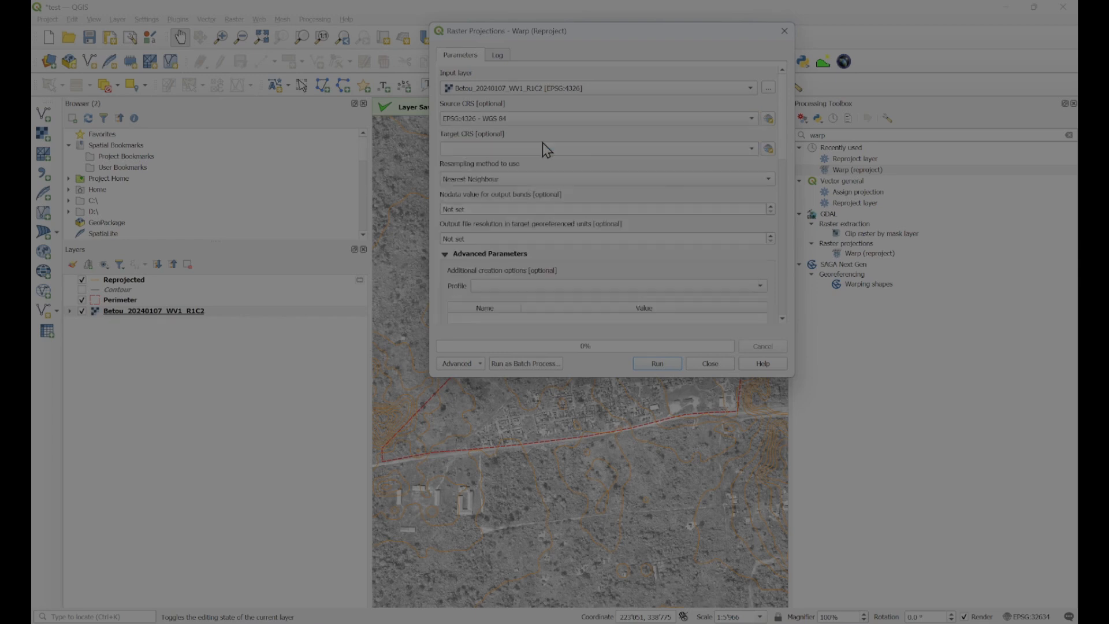
click(748, 149)
click(745, 161)
click(669, 365)
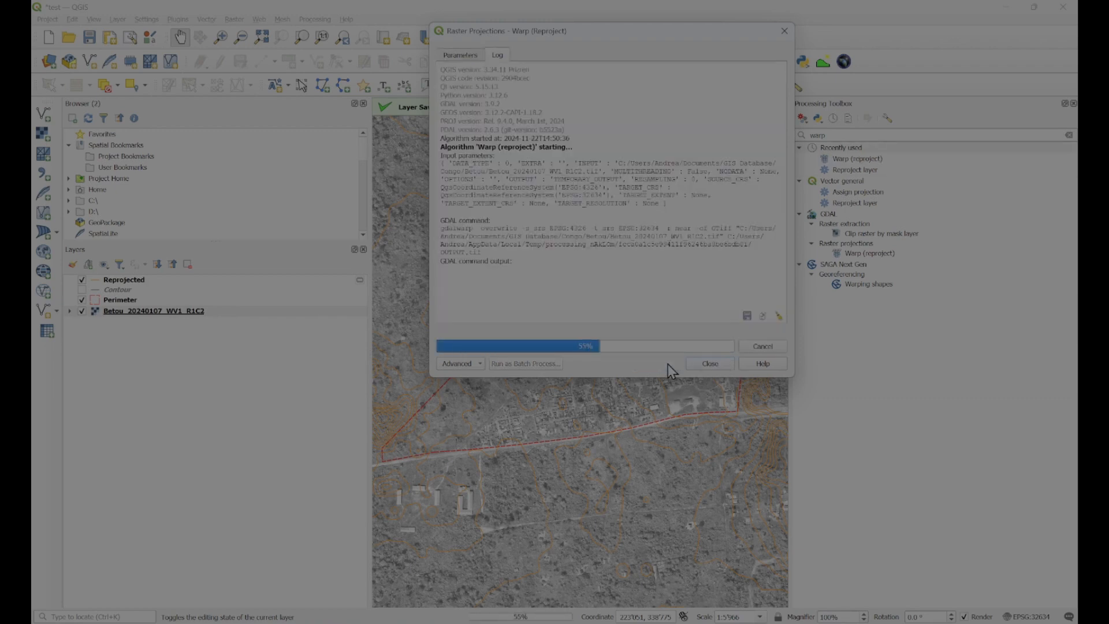
click(706, 363)
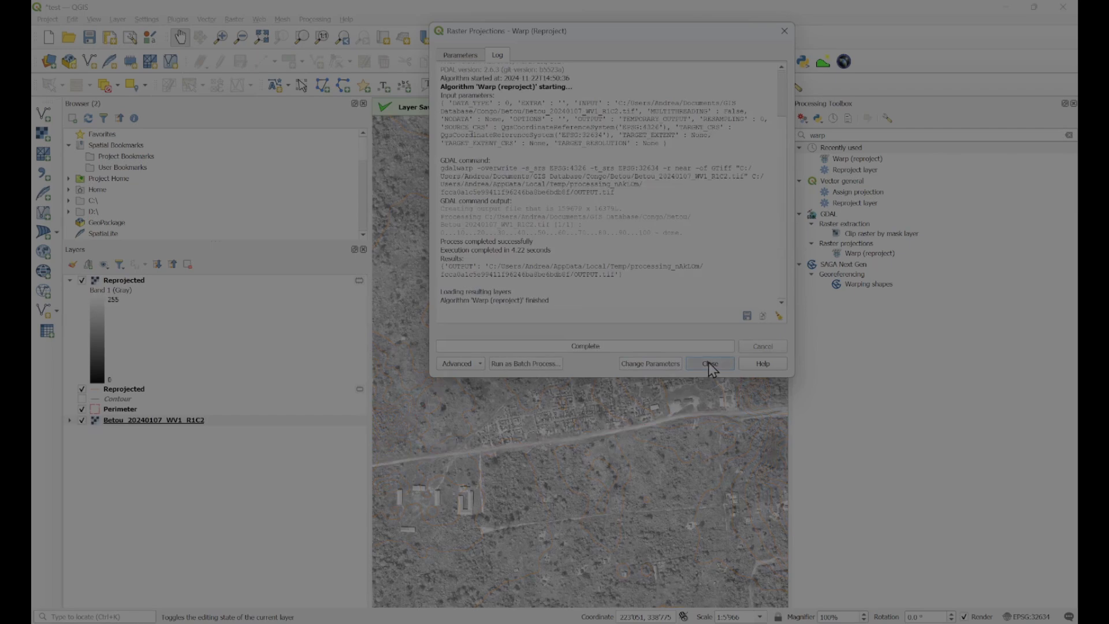
Check the coordinate reference system in the information properties of the Reprojected raster layer.
click(128, 281)
right_click(131, 283)
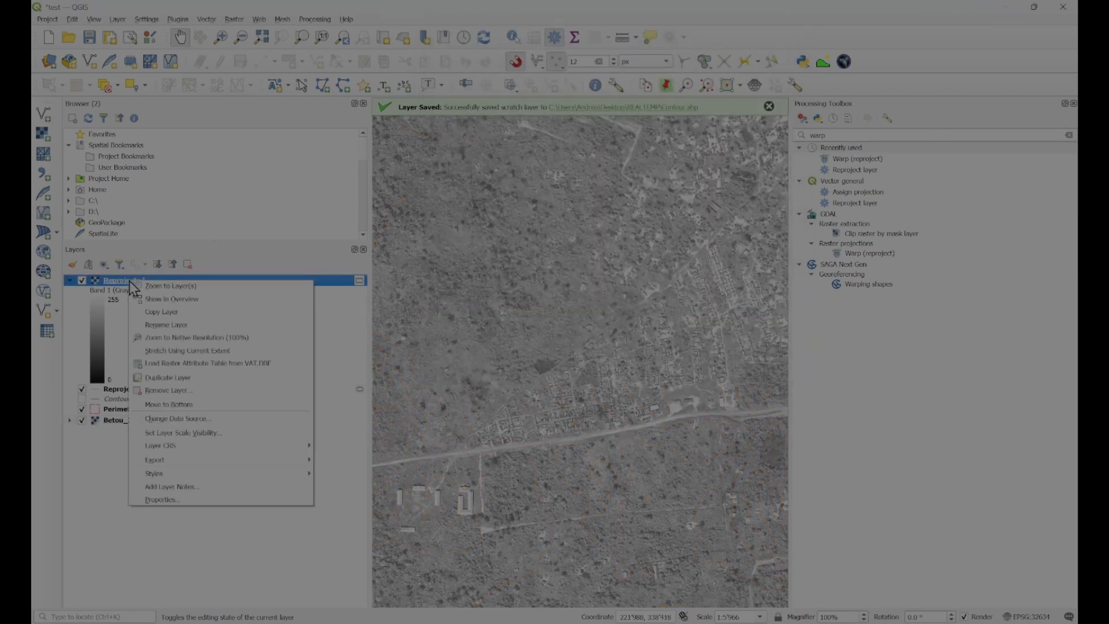
click(212, 500)
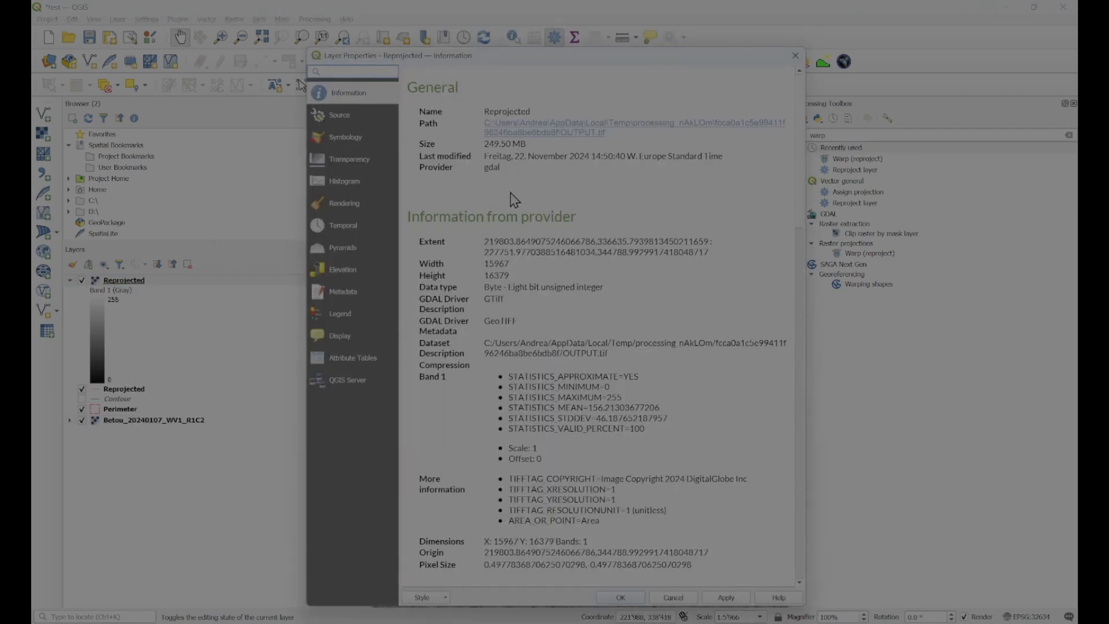
scroll(518, 315, down, 5)
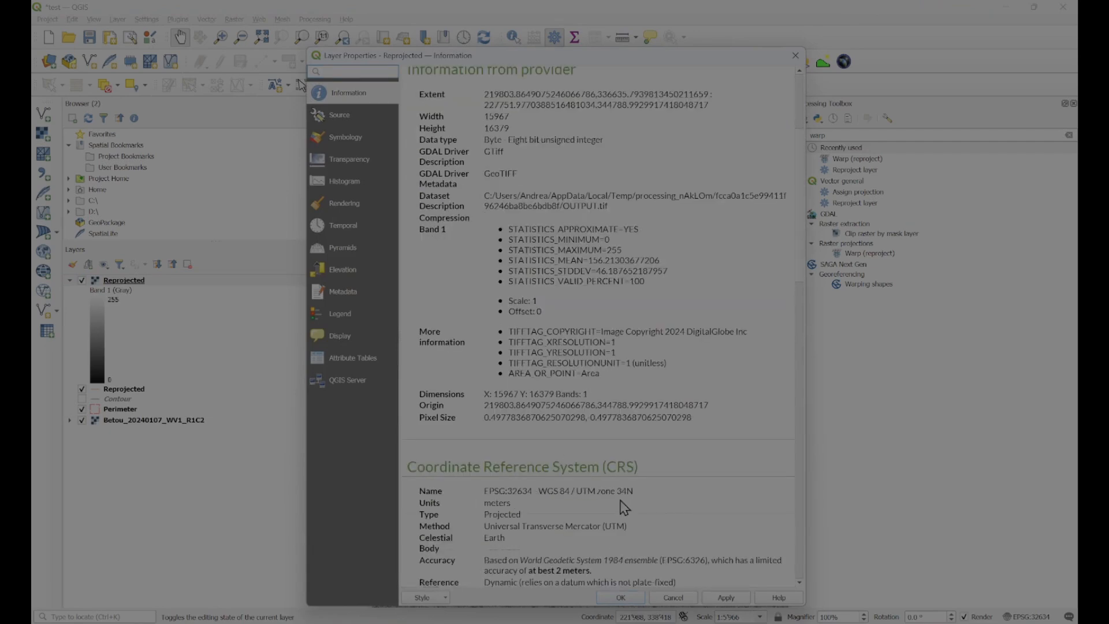
drag(634, 492, 489, 492)
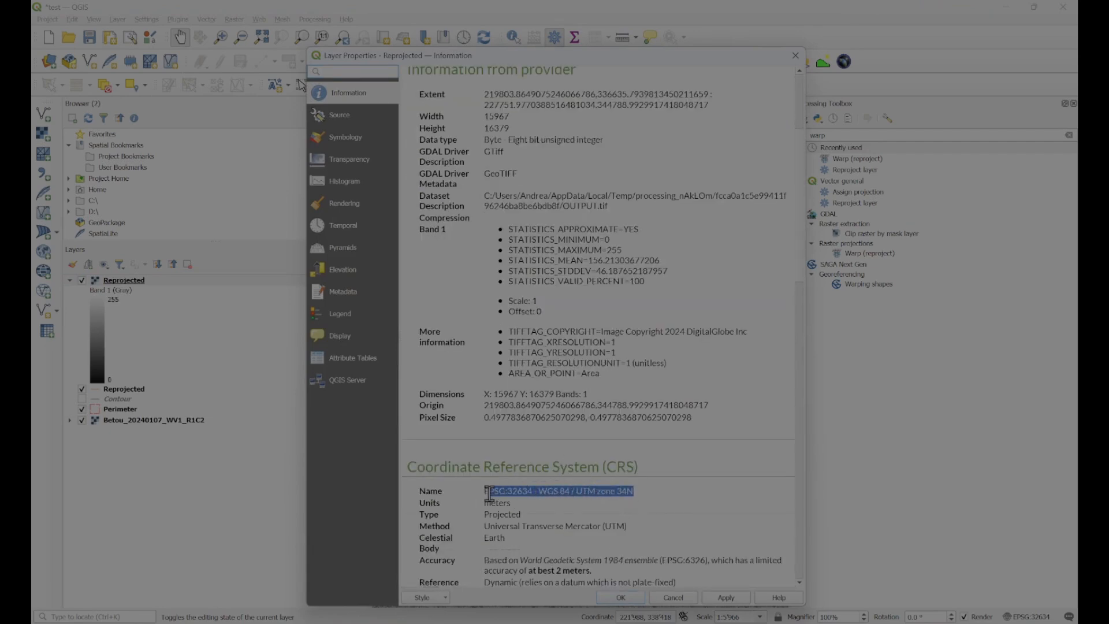
click(726, 599)
click(622, 598)
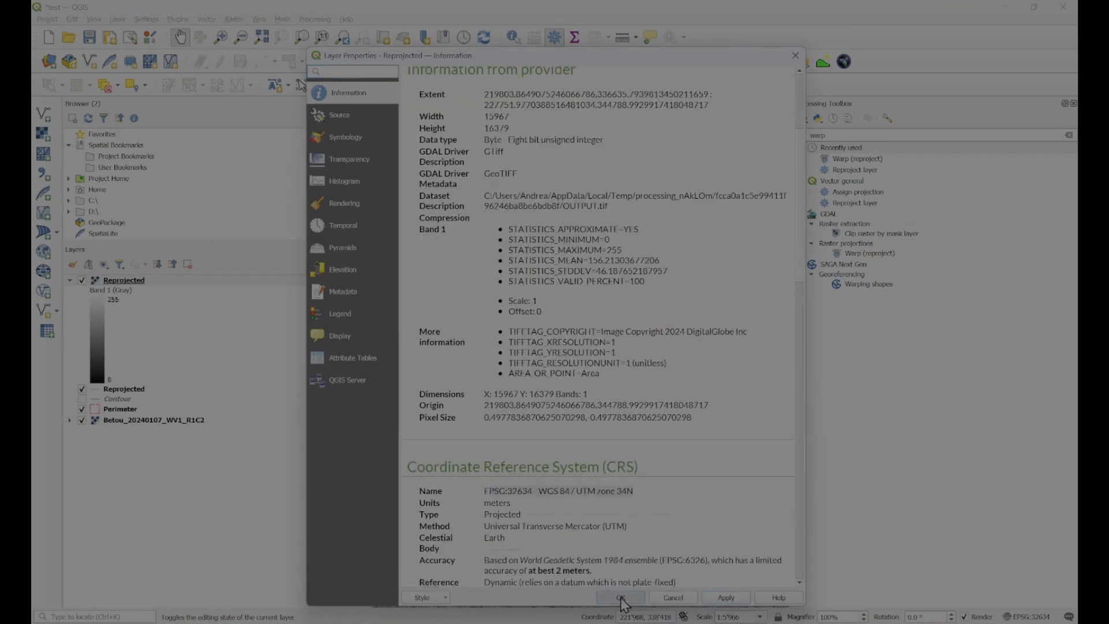